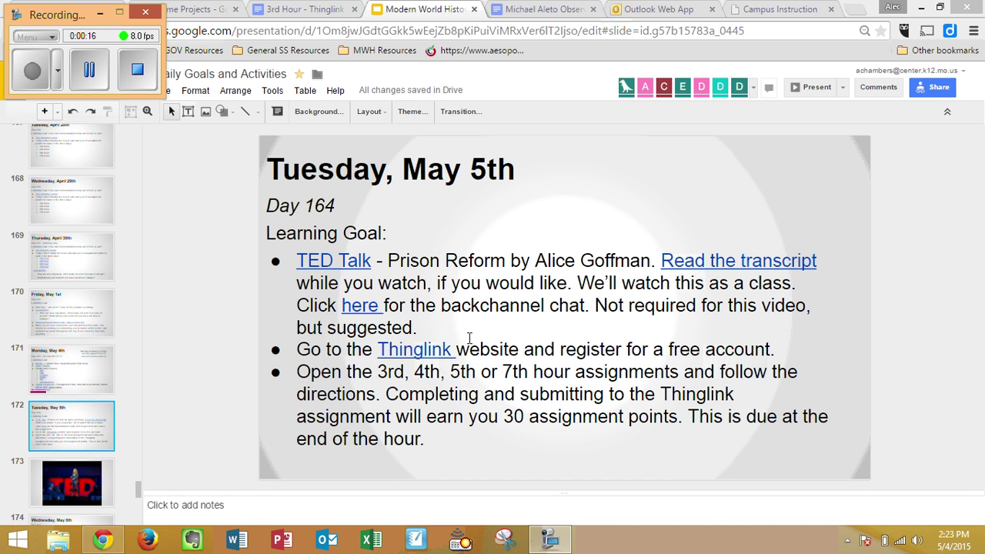
Step: Open the Thinglink website linked on the May 5th slide and start creating an image from a web address
left_click(429, 350)
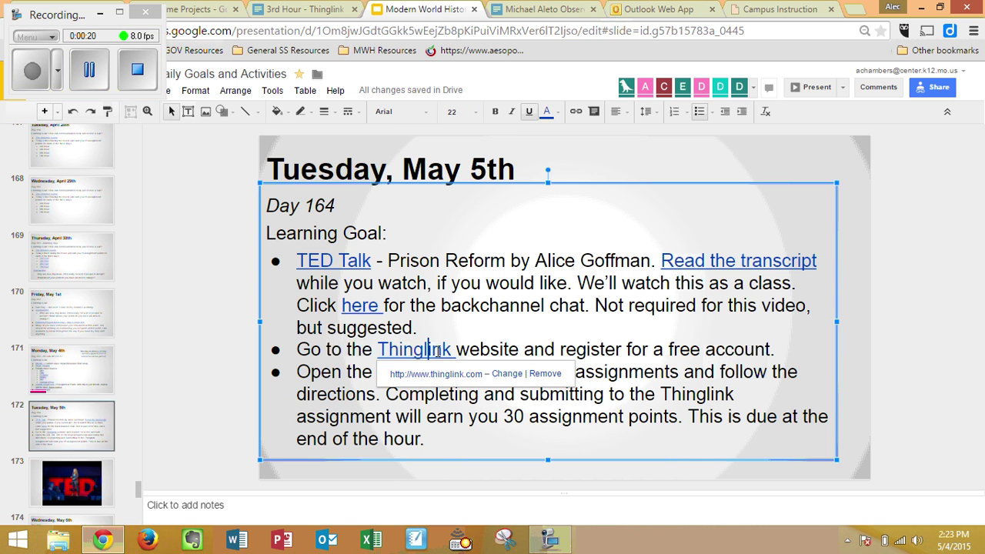
left_click(452, 375)
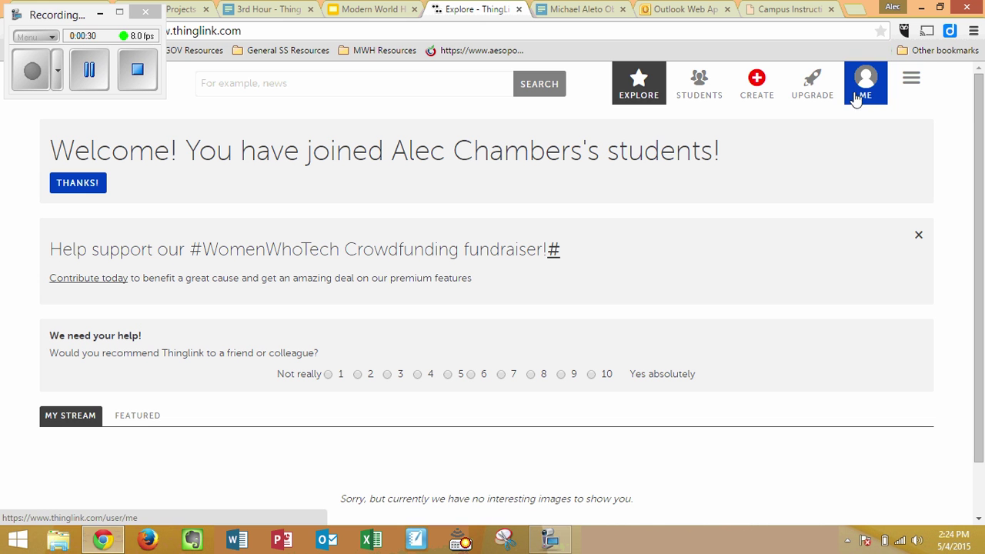
left_click(754, 93)
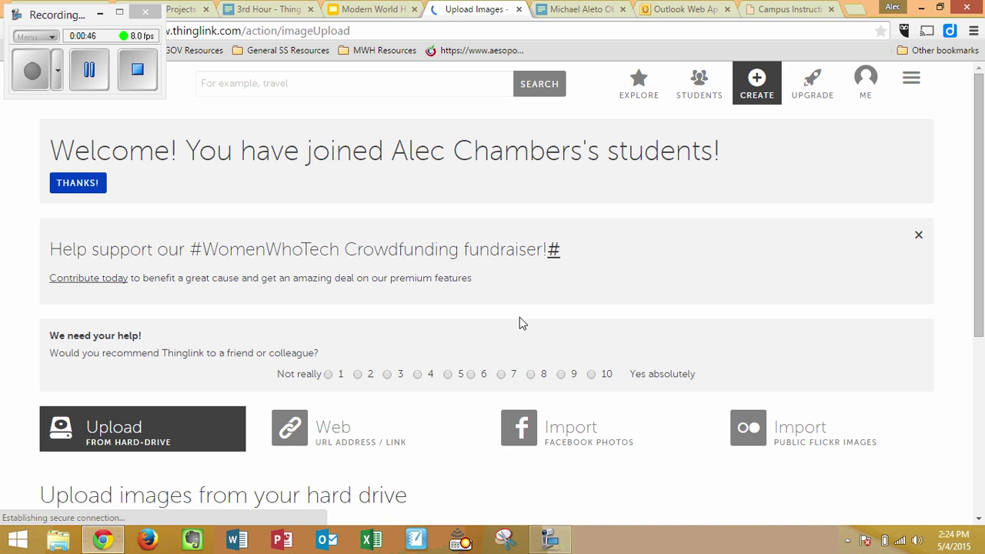
scroll(520, 319, "down", 1)
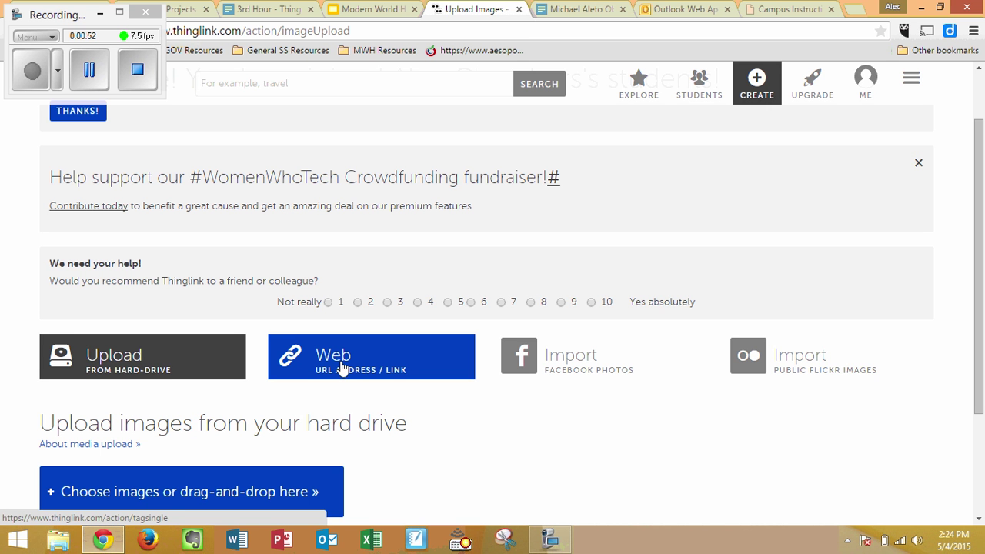
left_click(366, 372)
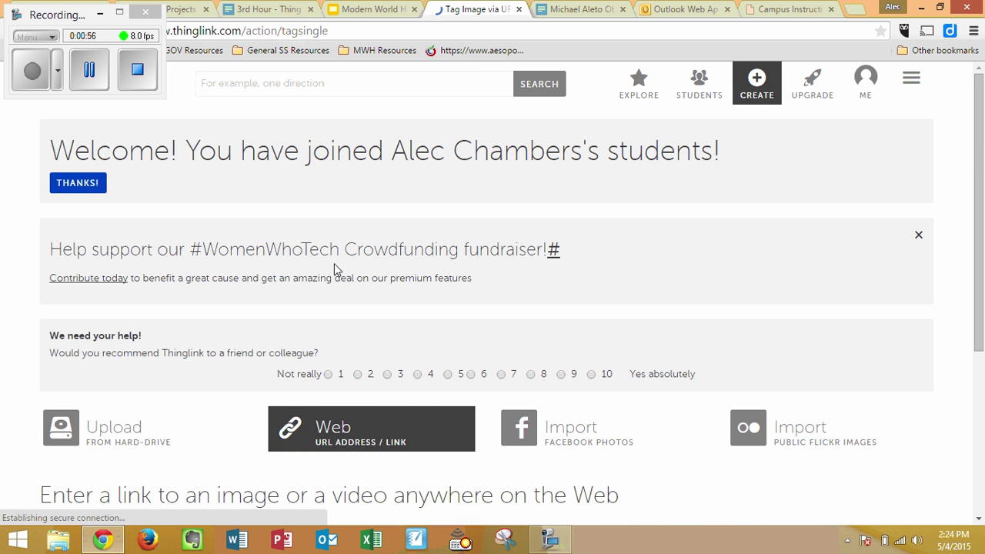
scroll(334, 277, "down", 2)
left_click(196, 420)
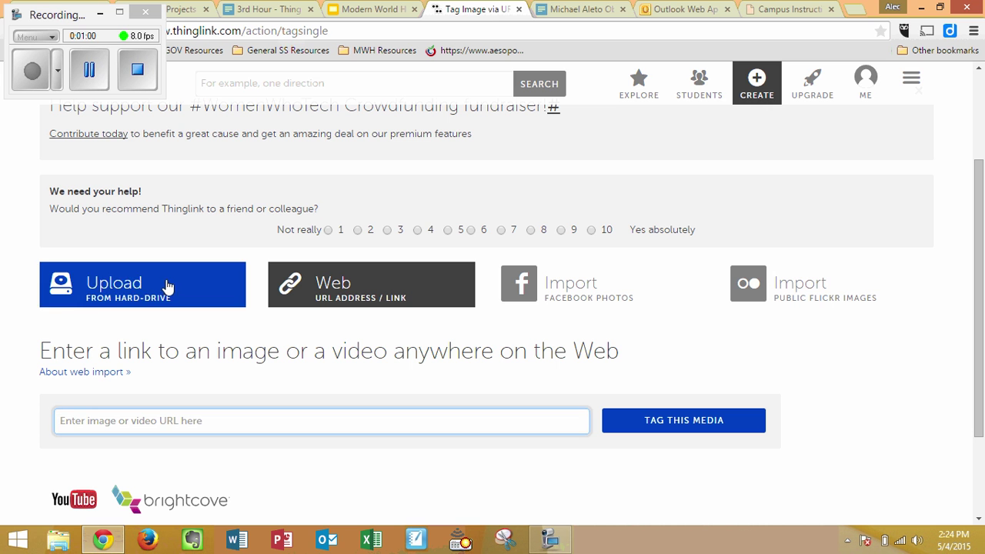
Step: Search Google Images for "baltimore protest" in a new browser tab
left_click(854, 10)
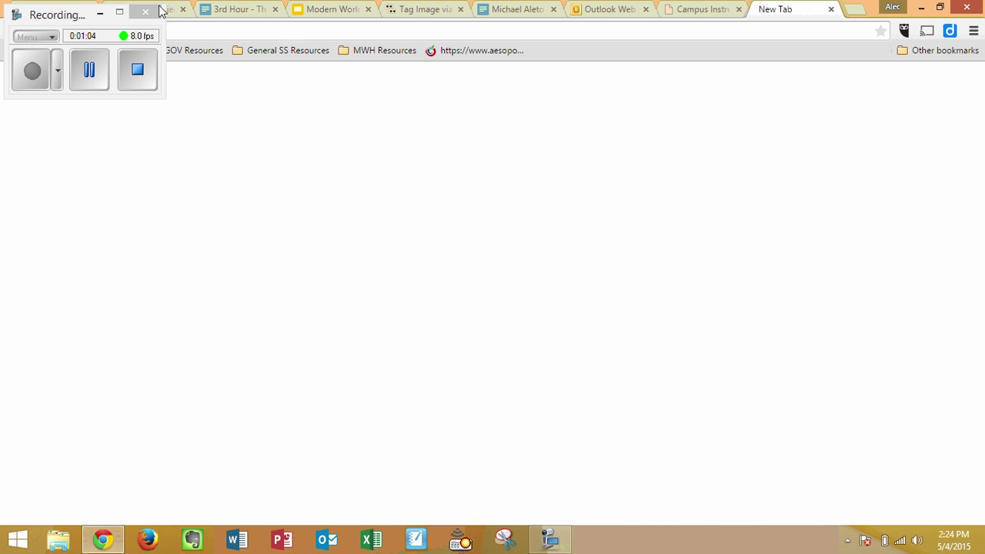
left_click(100, 14)
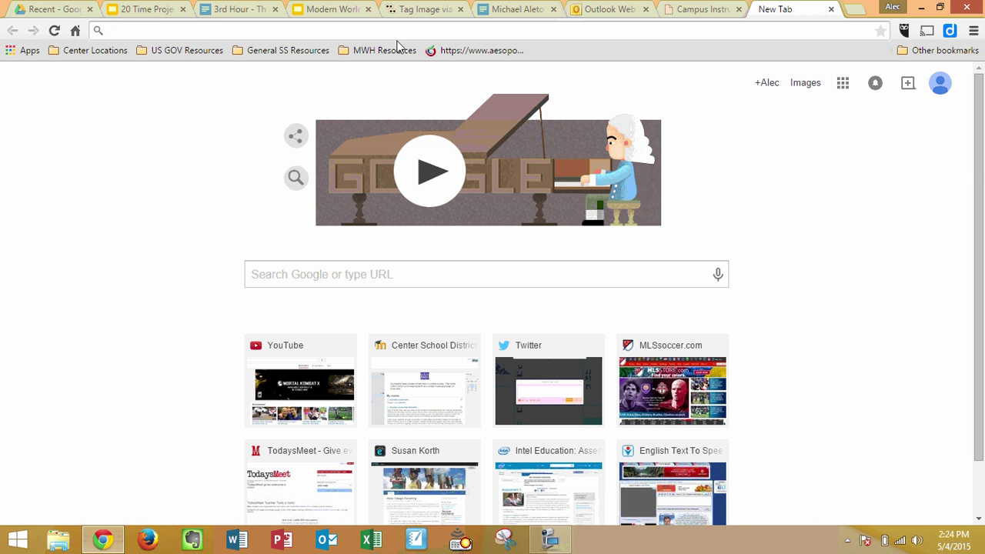
type("bal")
key("Right")
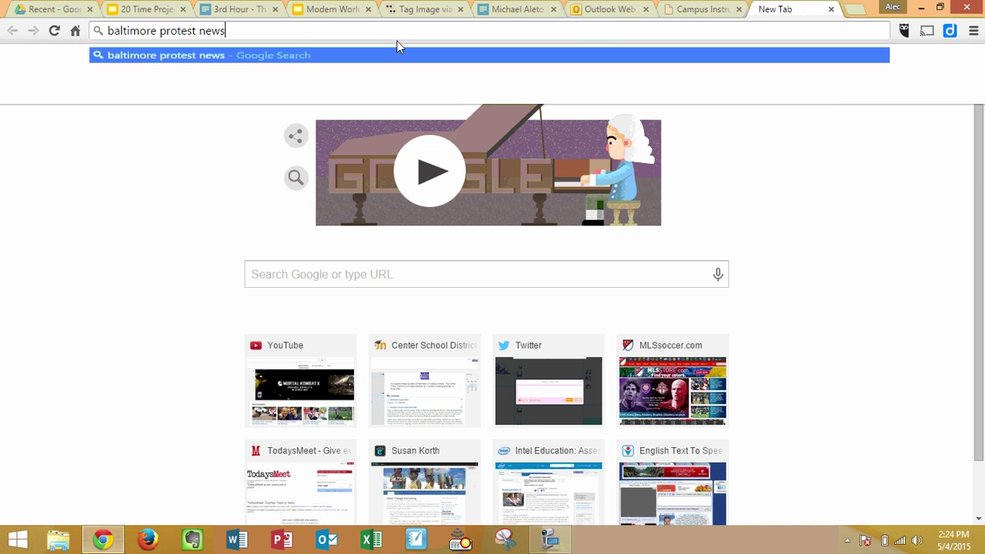
key("BackSpace")
key("BackSpace")
key("BackSpace")
key("BackSpace")
key("BackSpace")
key("Return")
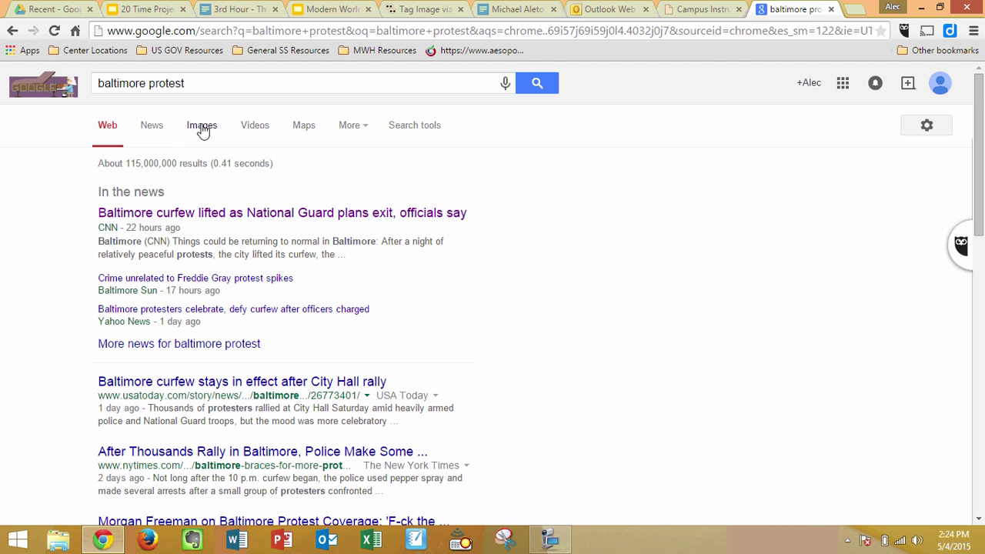
left_click(201, 130)
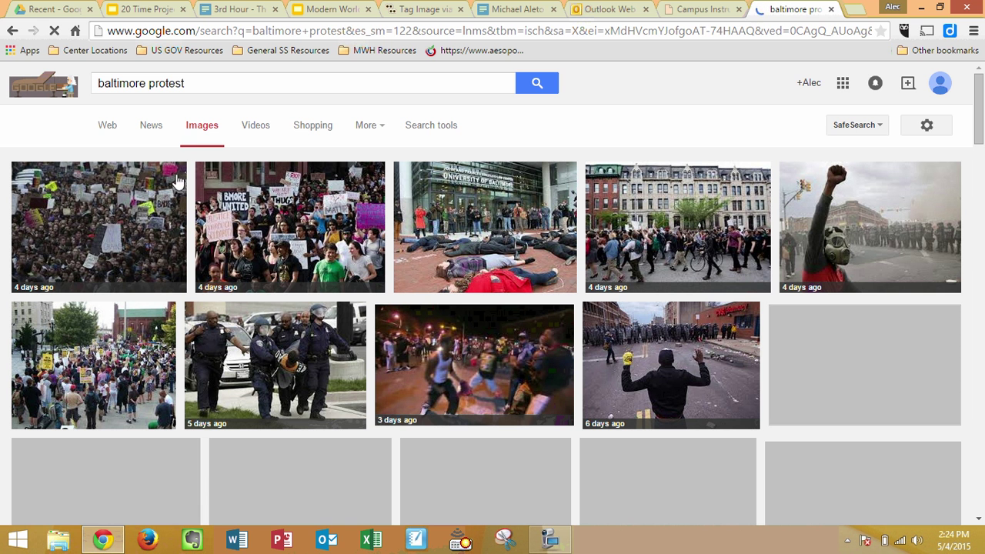
Step: Run an advanced image search limited to images larger than 1024×768
left_click(927, 127)
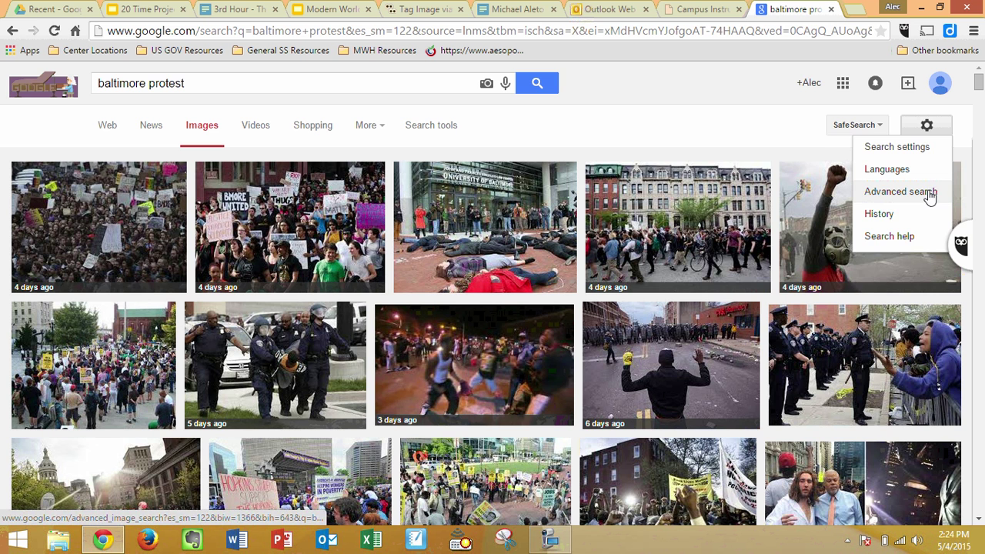
left_click(930, 194)
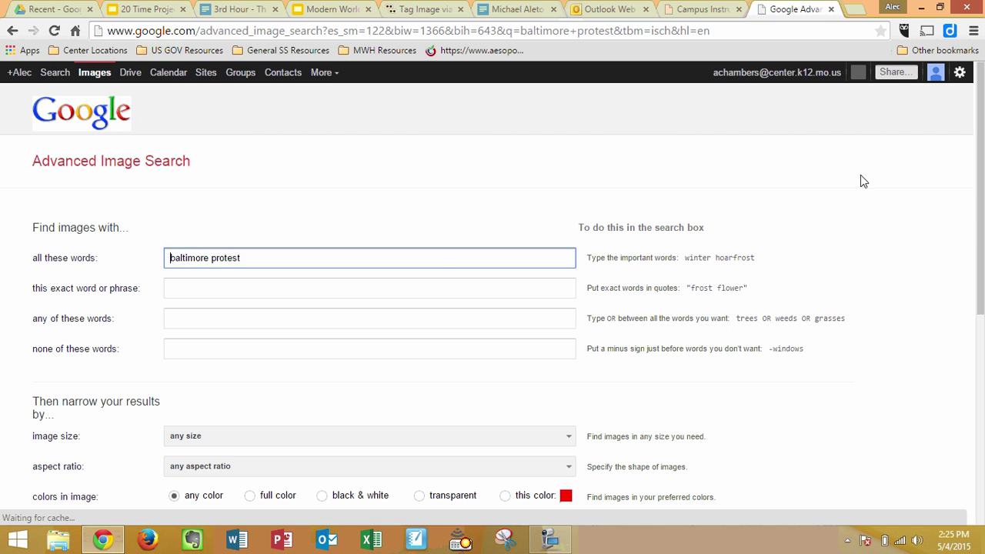
scroll(393, 358, "down", 2)
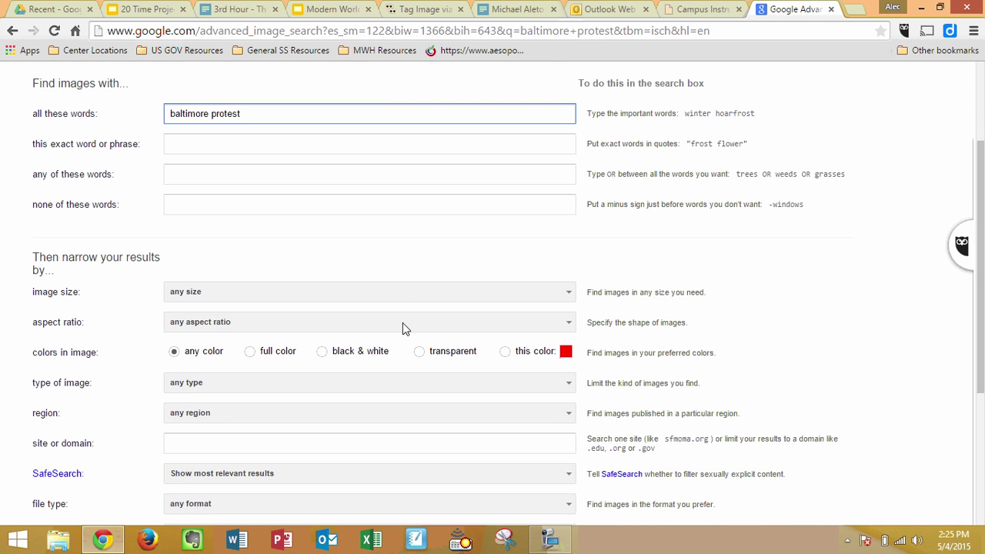
left_click(410, 299)
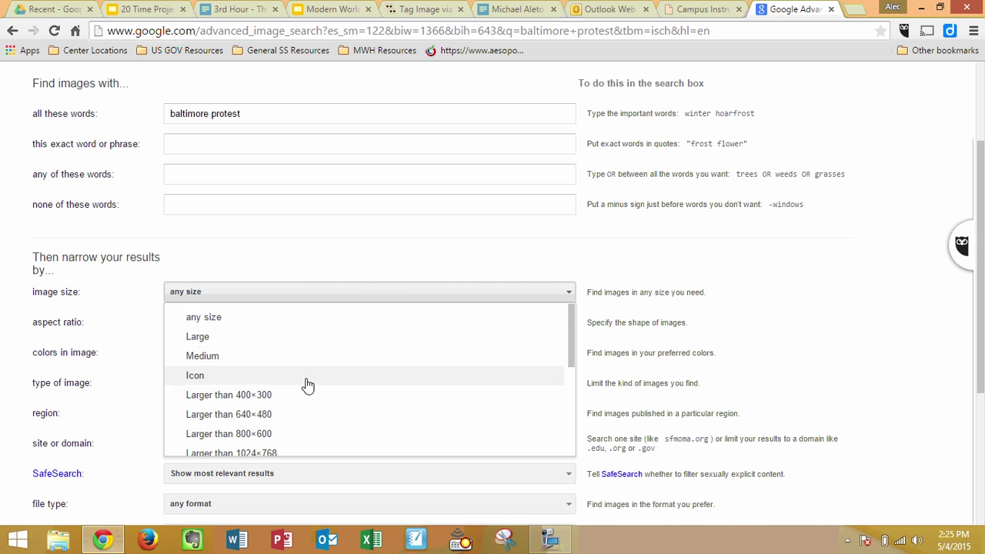
scroll(296, 404, "down", 1)
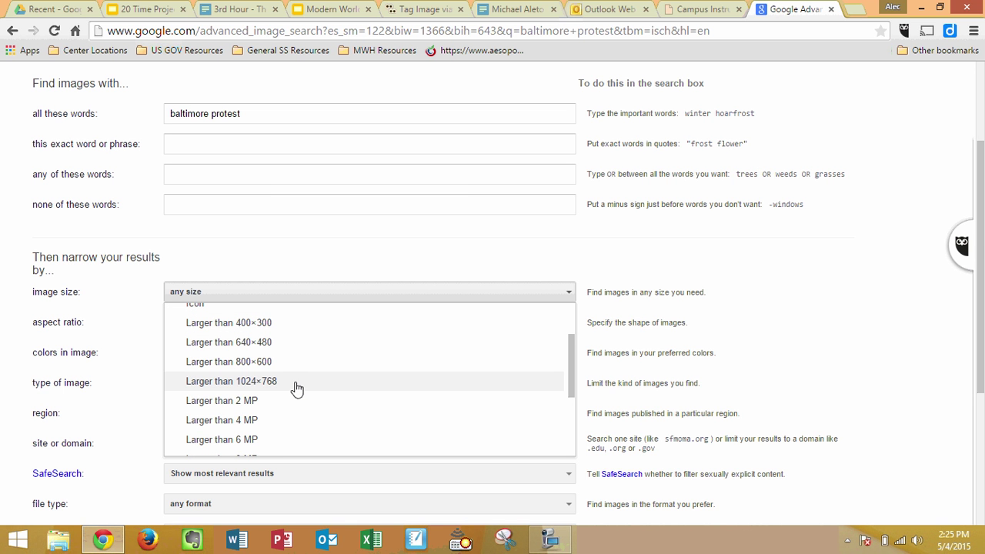
left_click(297, 385)
scroll(299, 375, "down", 3)
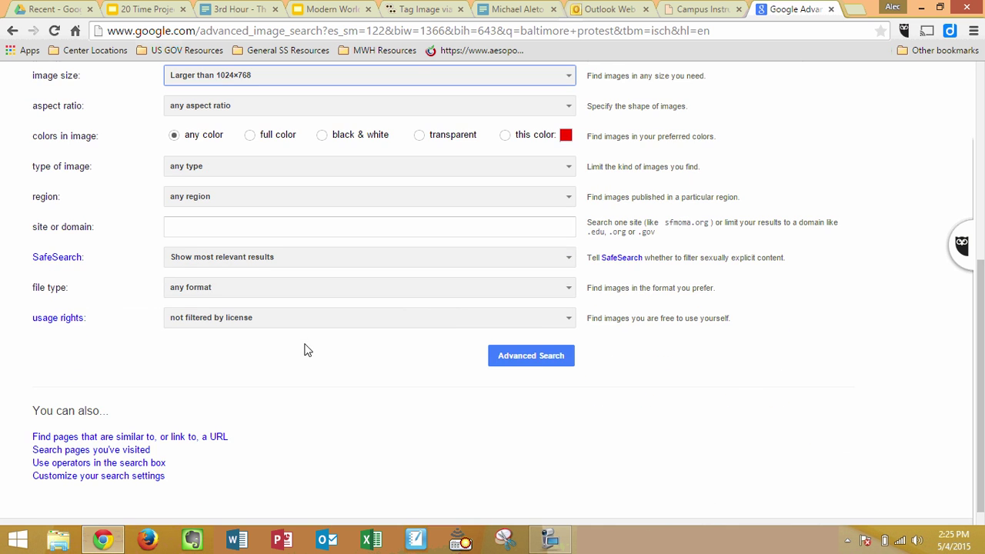
left_click(540, 354)
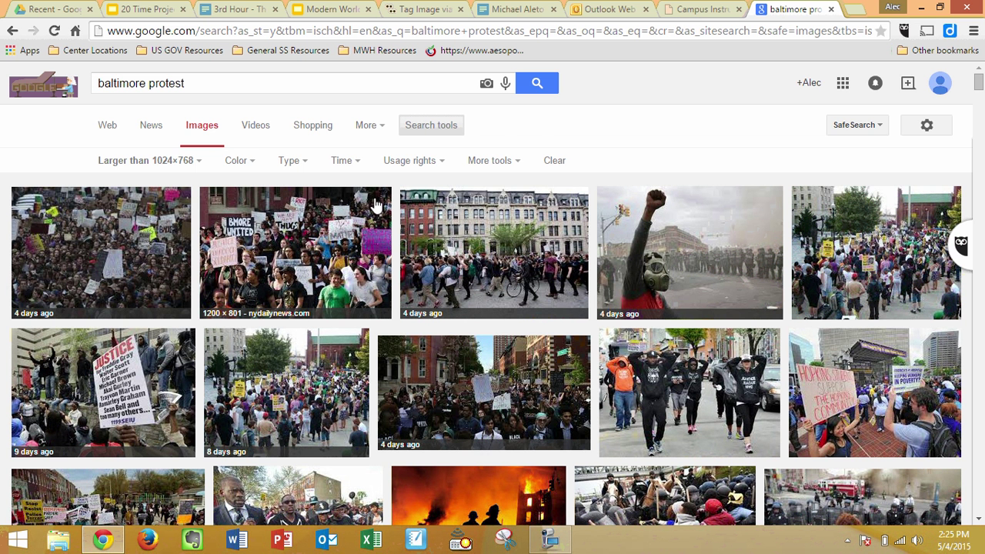
Step: Find the photo of the woman with raised arms facing the police line and open the image at full size
scroll(374, 197, "down", 1)
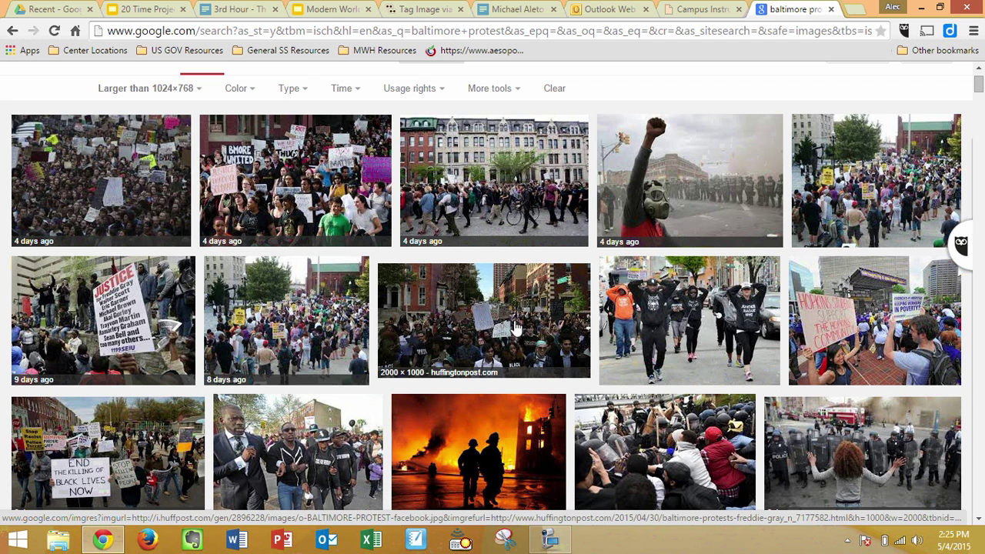
scroll(545, 296, "down", 3)
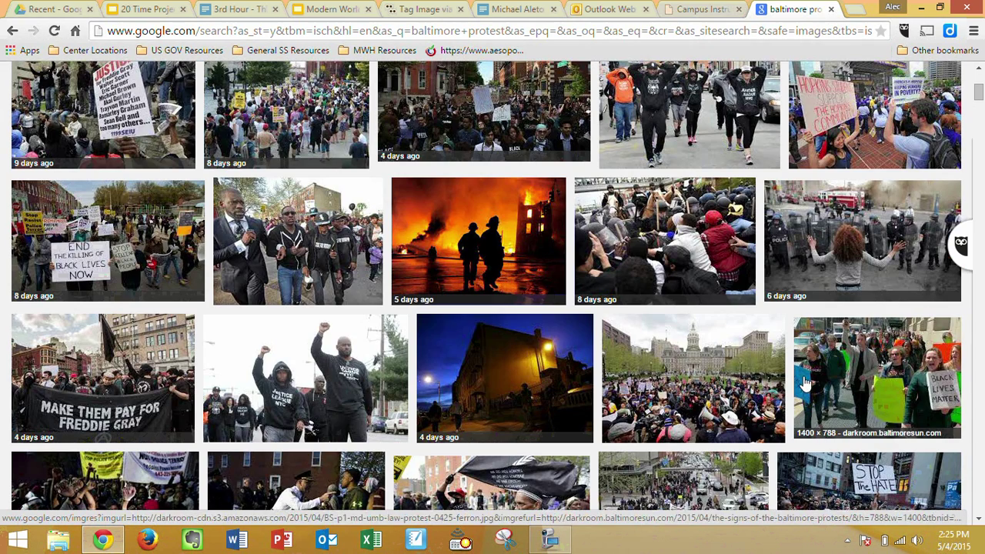
scroll(897, 231, "up", 4)
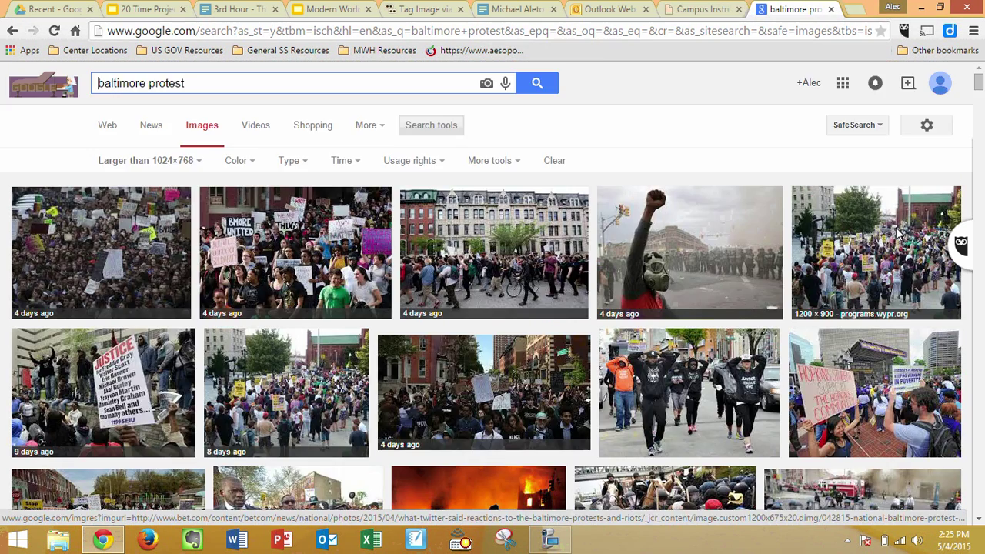
scroll(896, 231, "down", 4)
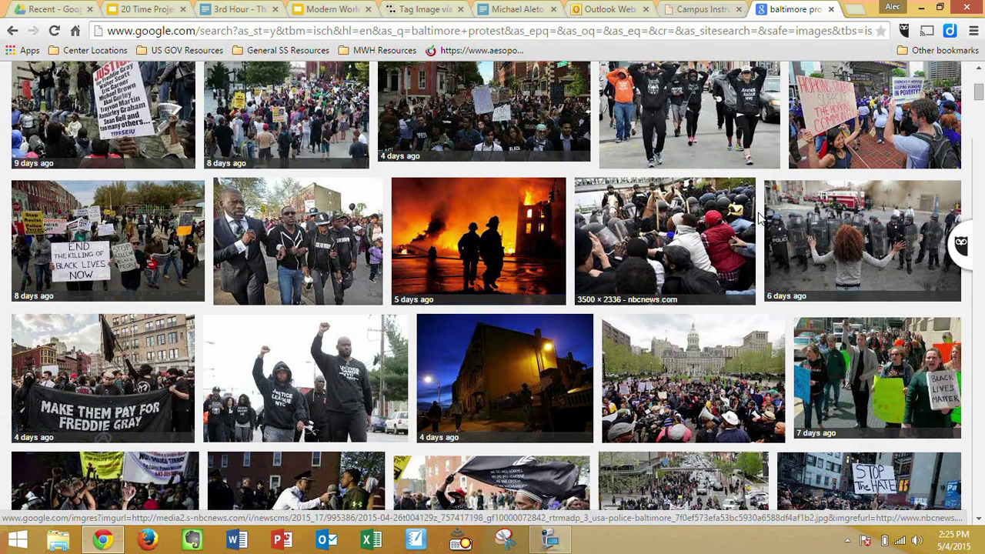
left_click(806, 237)
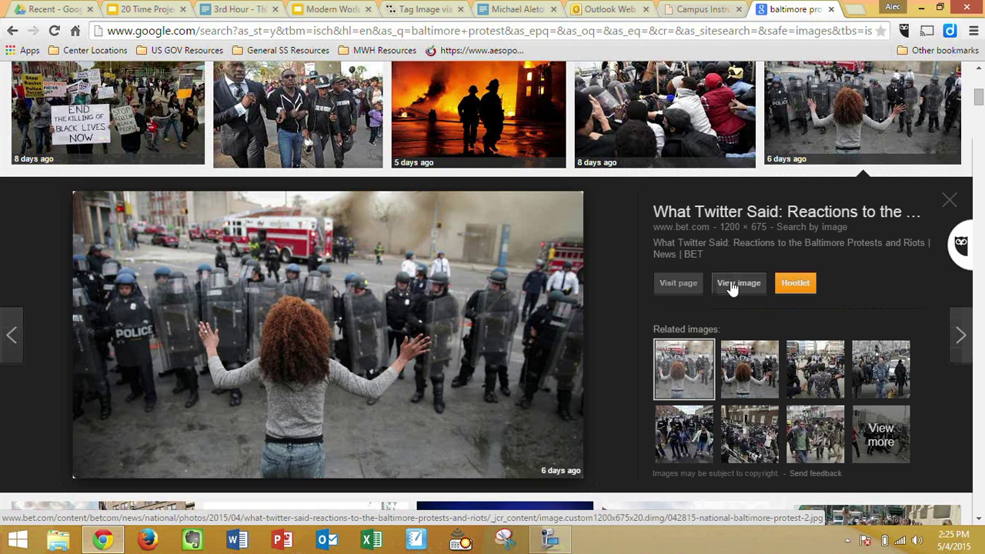
left_click(732, 286)
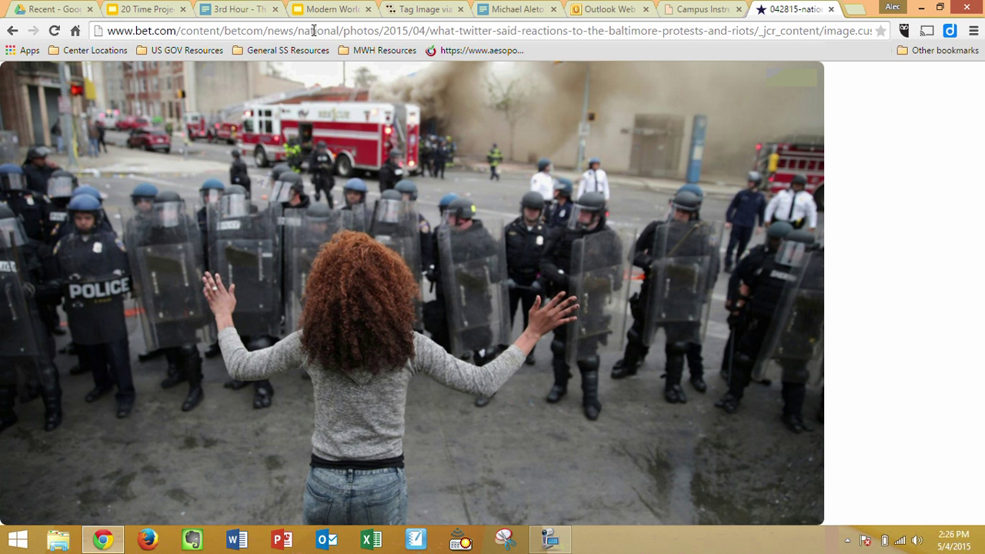
Step: Copy the web address of the full-size protest photo
left_click(388, 30)
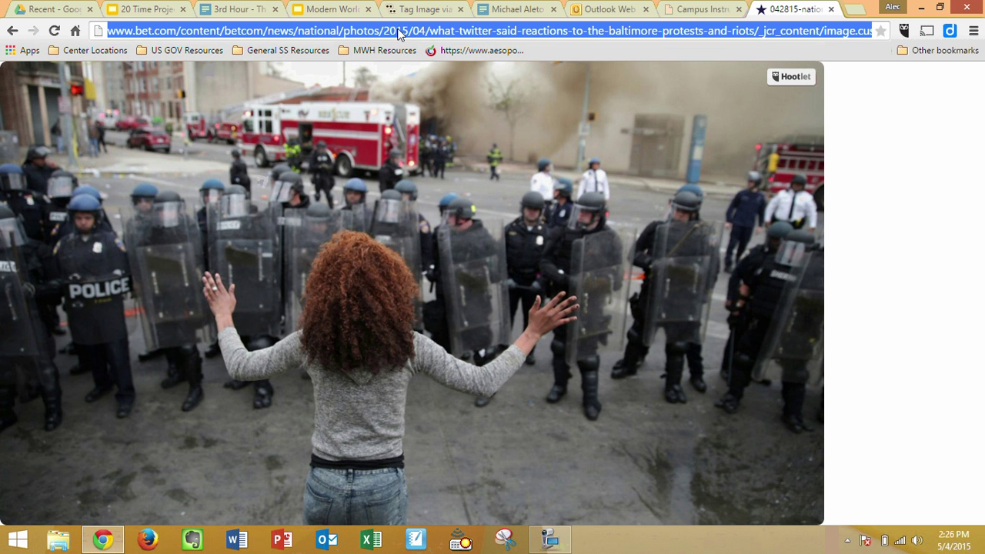
right_click(399, 31)
left_click(423, 81)
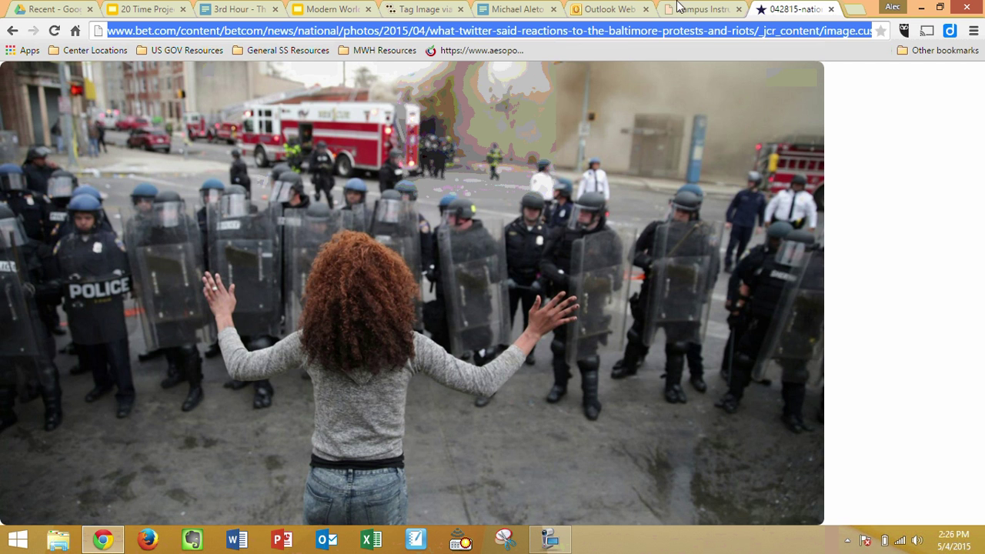
Step: Return to the Thinglink page, paste the copied address as the image URL and load the photo for tagging
left_click(454, 10)
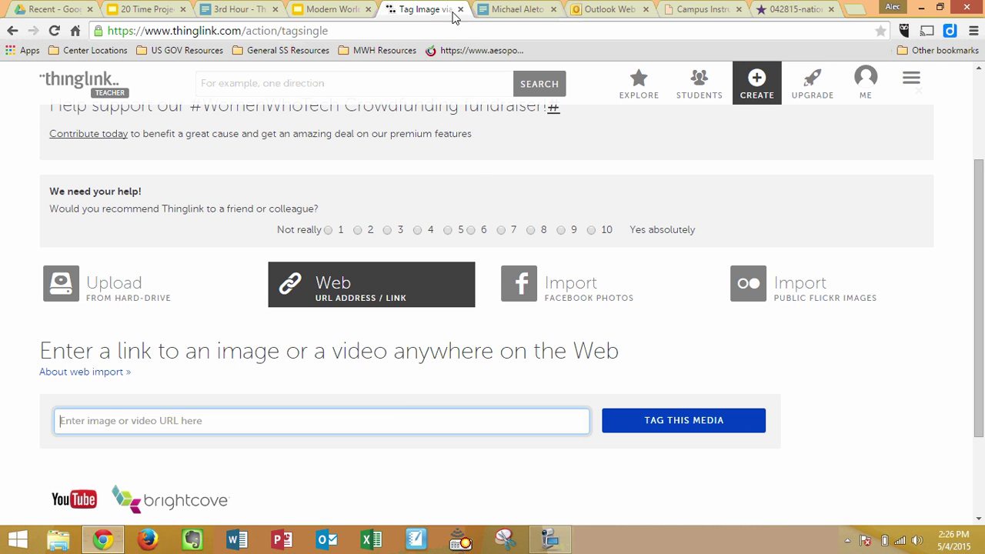
left_click(394, 415)
right_click(394, 419)
left_click(327, 421)
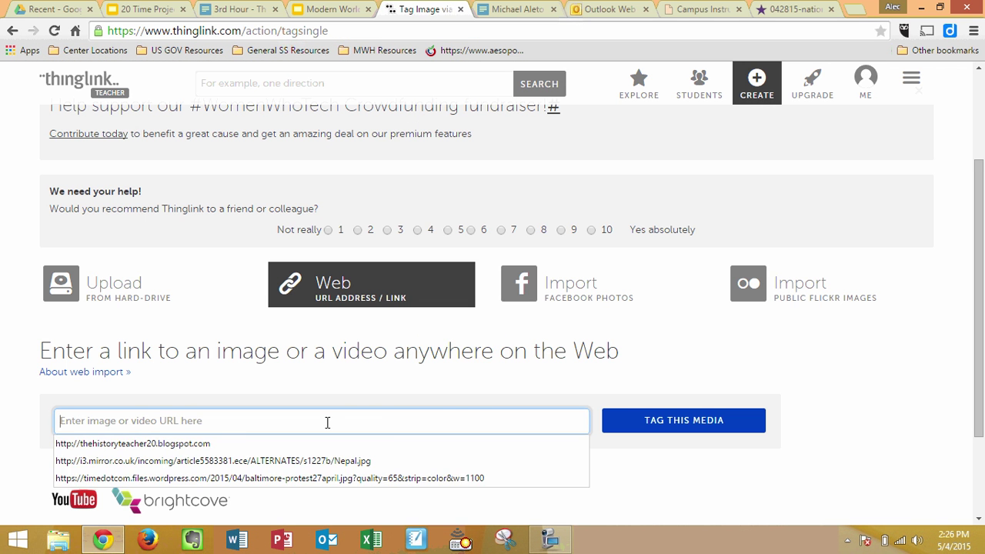
key("ctrl+v")
left_click(659, 427)
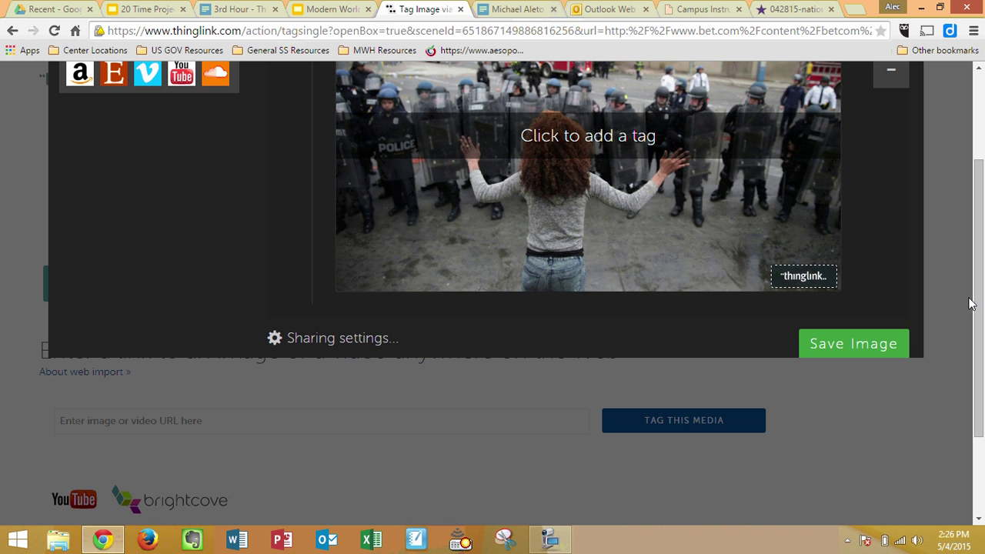
Step: Enlarge the protest photo in the tagging editor and place a new tag over the officers at the photo's far left
scroll(600, 300, "up", 2)
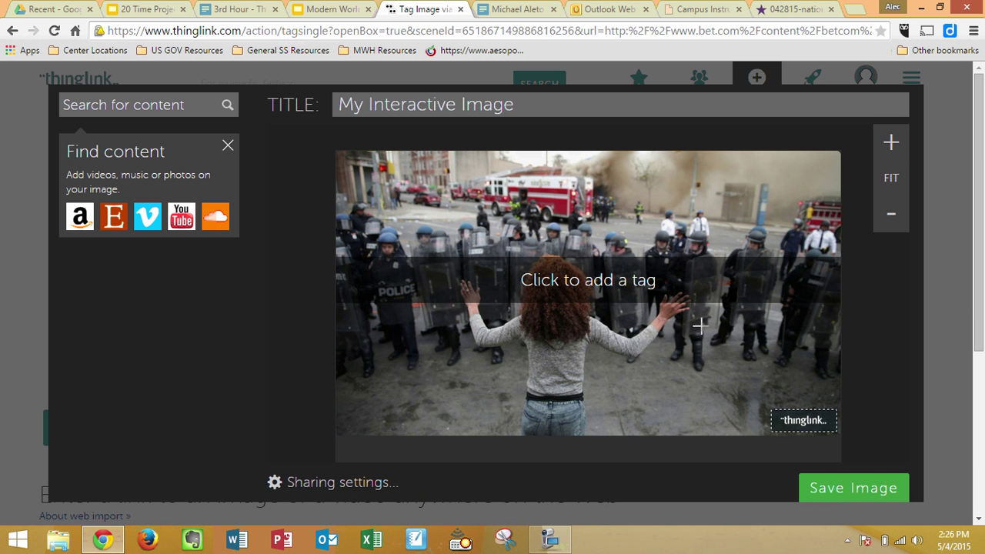
left_click(890, 144)
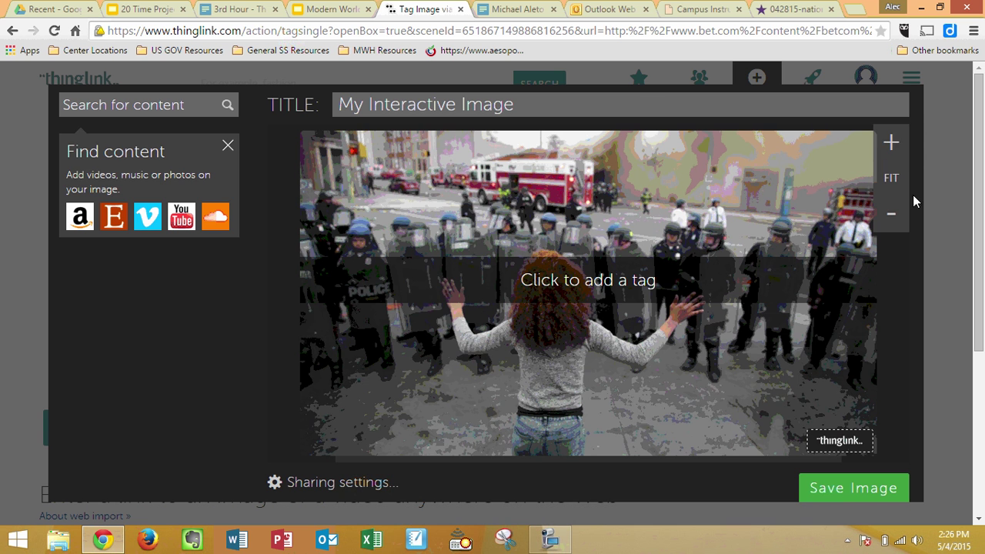
left_click(895, 214)
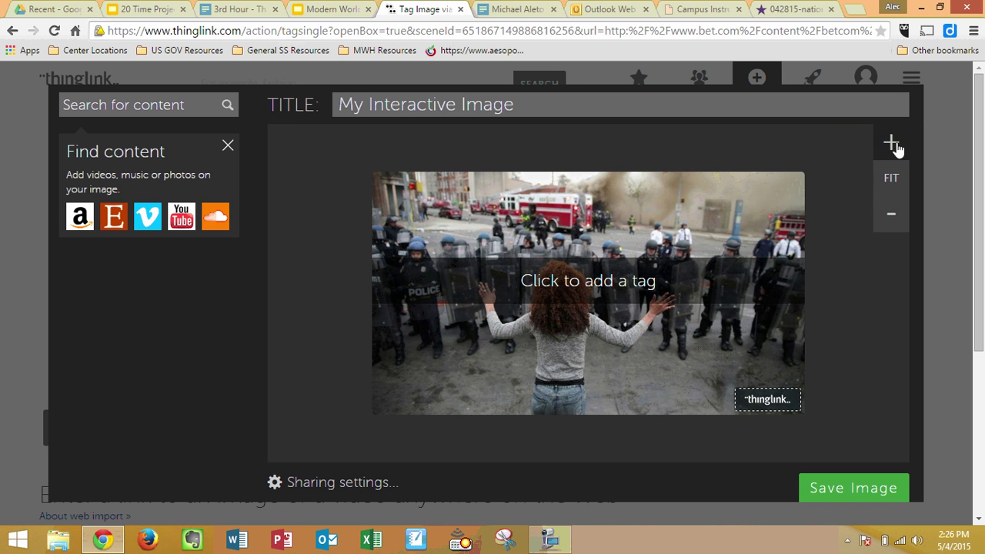
left_click(890, 143)
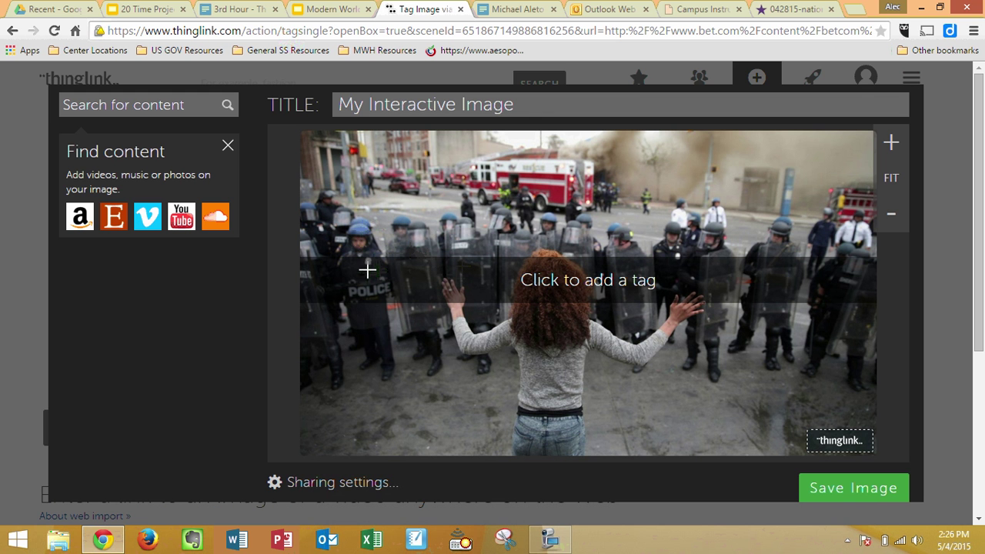
left_click(330, 216)
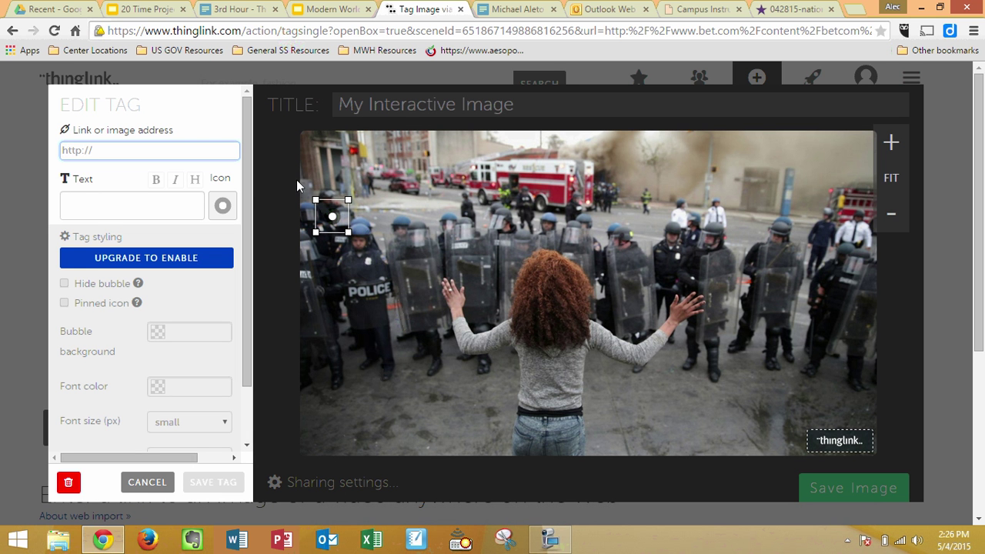
Step: Enter the tag text "Police brutality is a growing issue in America. Learn about other cases of police brutality here."
left_click(187, 197)
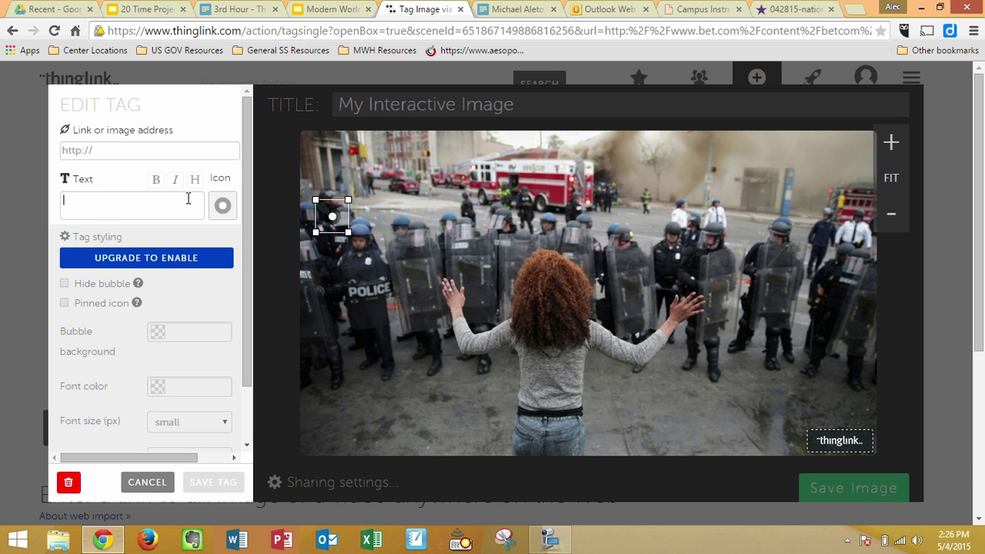
type("Polic")
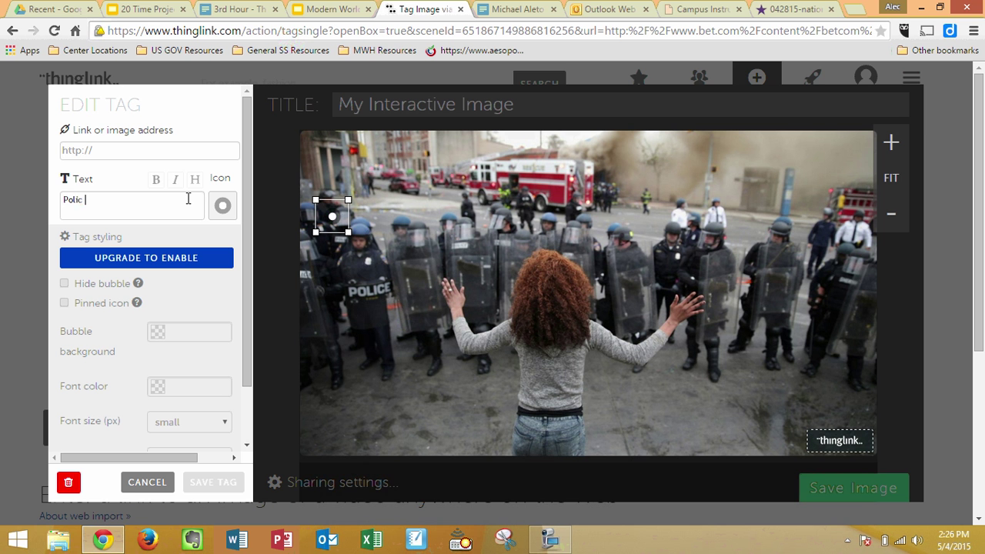
type("e brutality i")
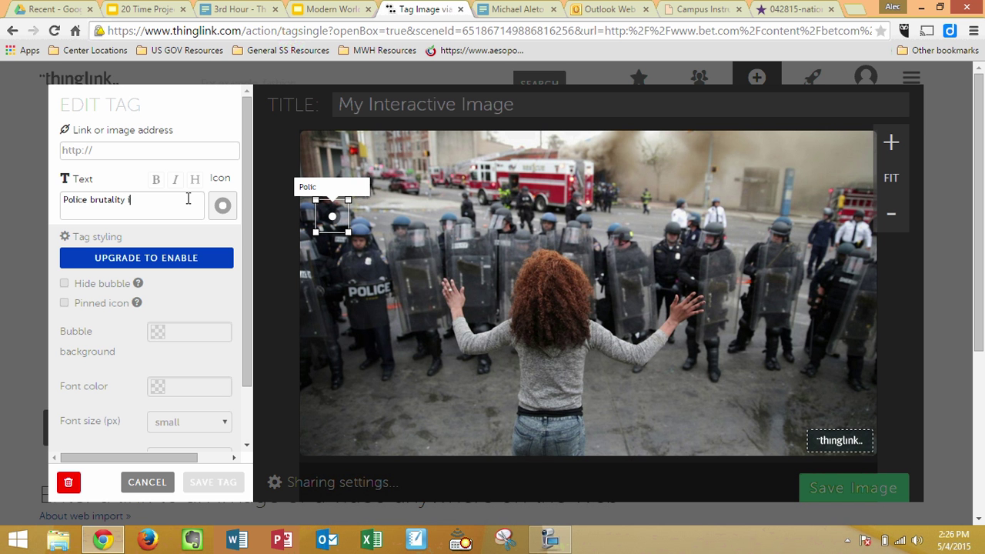
type("an ")
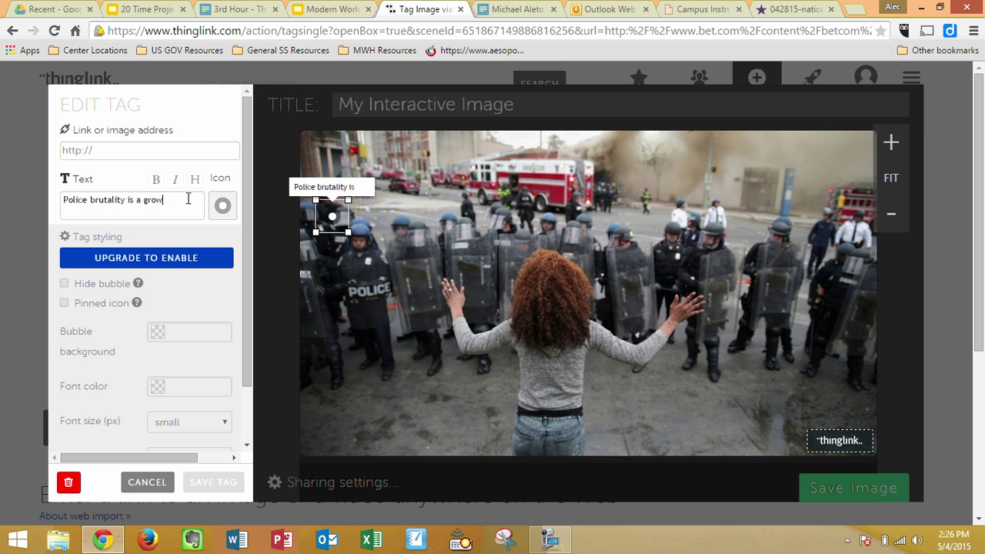
type("rowing issue in America.")
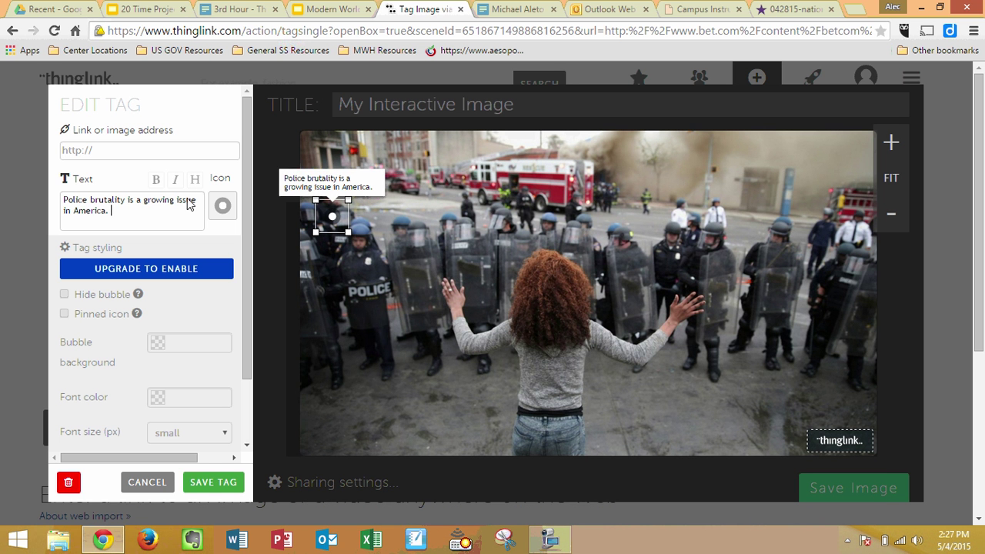
type(" Learn about ot")
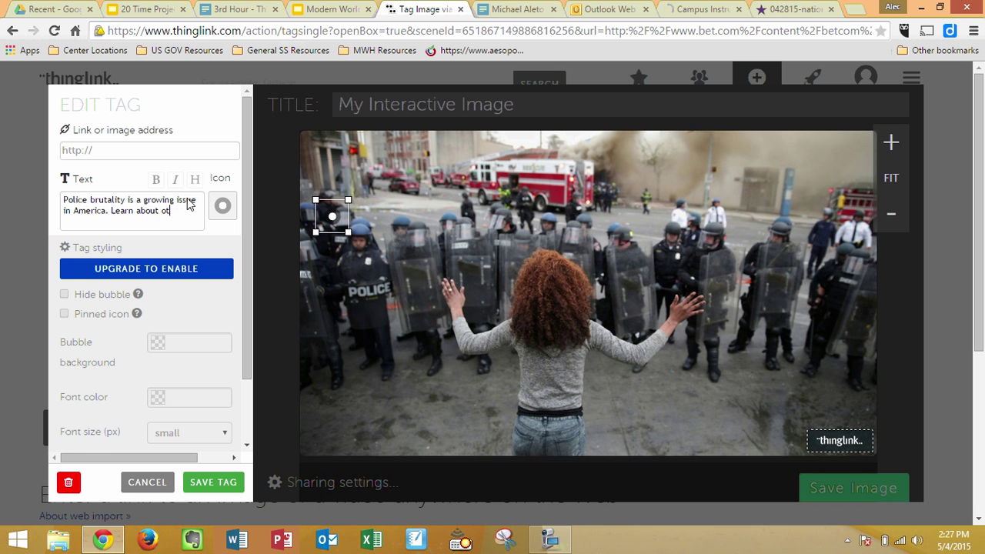
type("her cases of po")
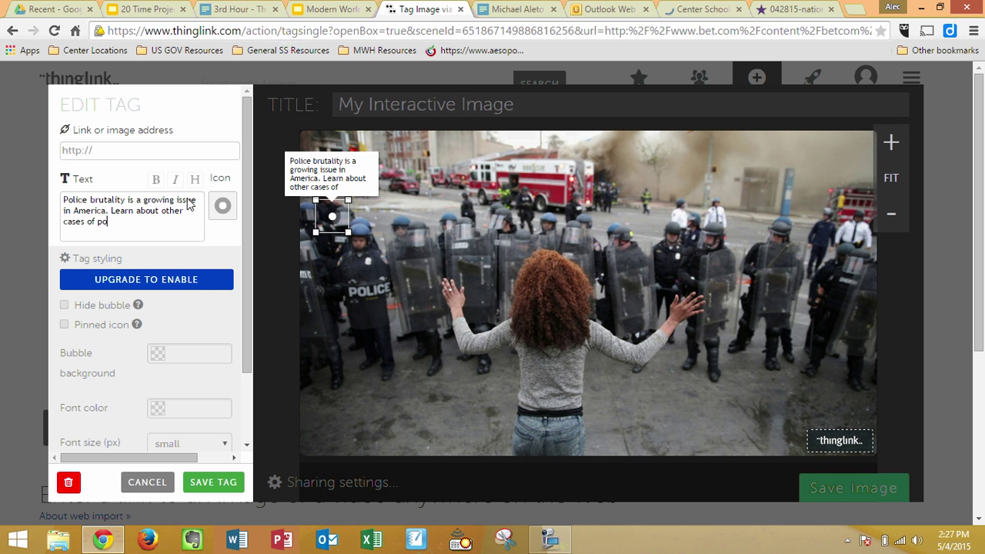
type("lice brutality here.")
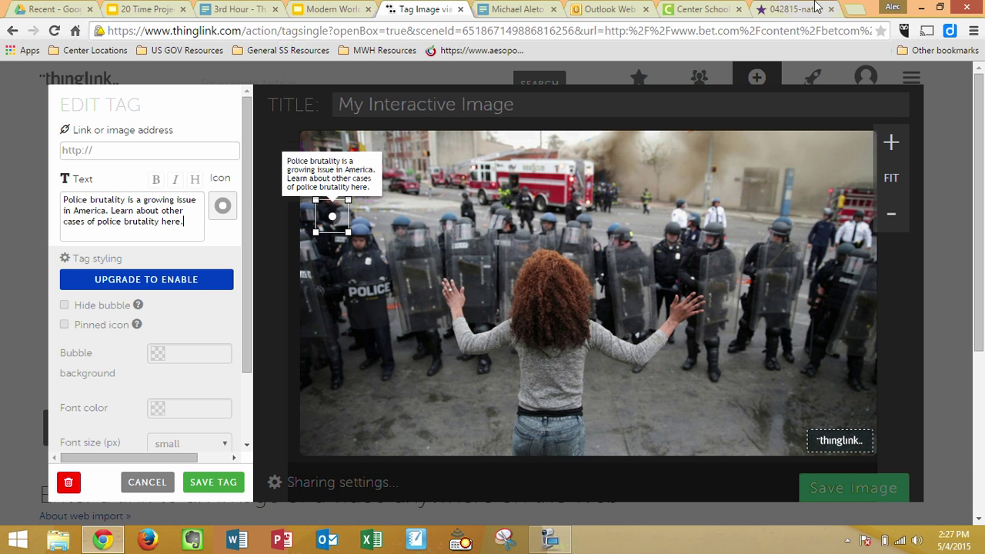
Step: Search the web for "npr police brutality" in a new browser tab
left_click(850, 11)
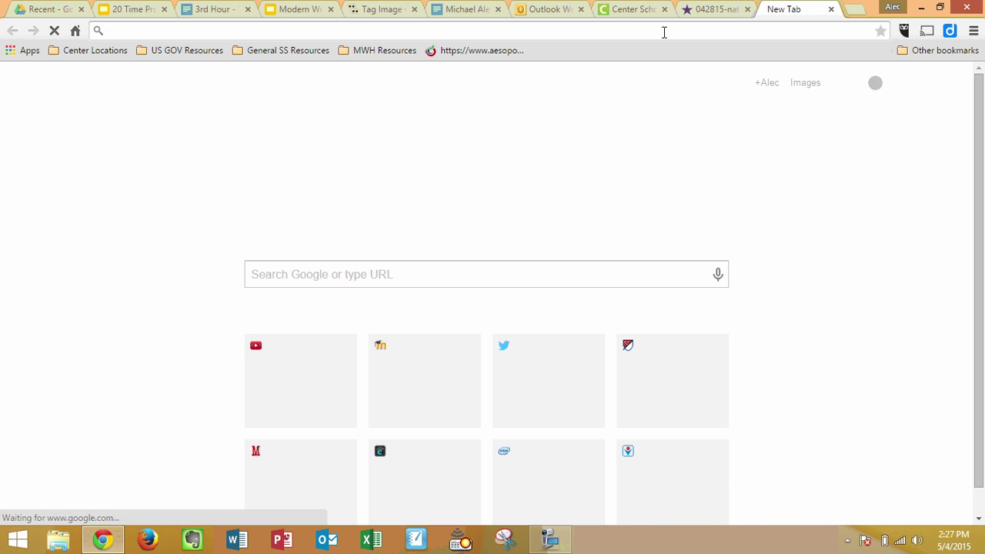
type("na")
key("BackSpace")
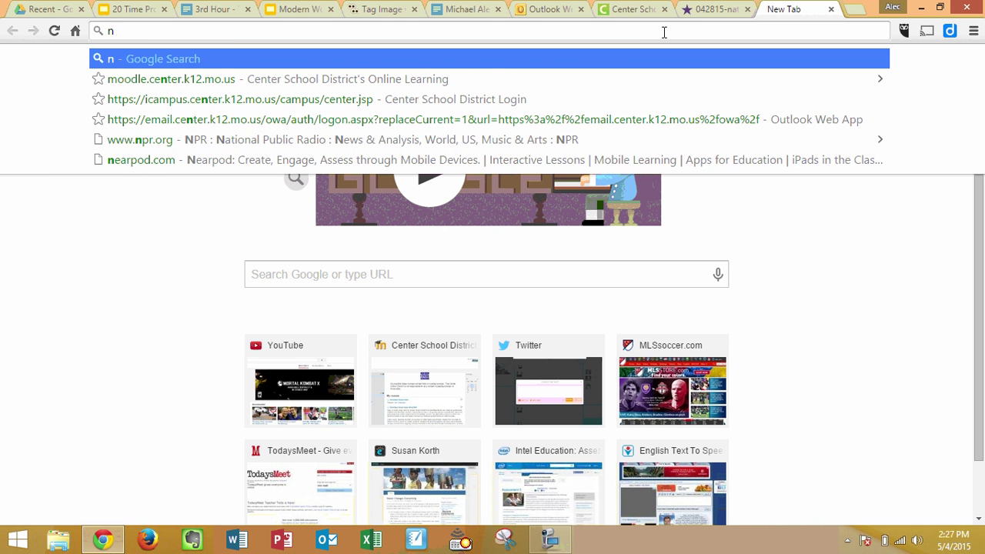
type("pr")
key("BackSpace")
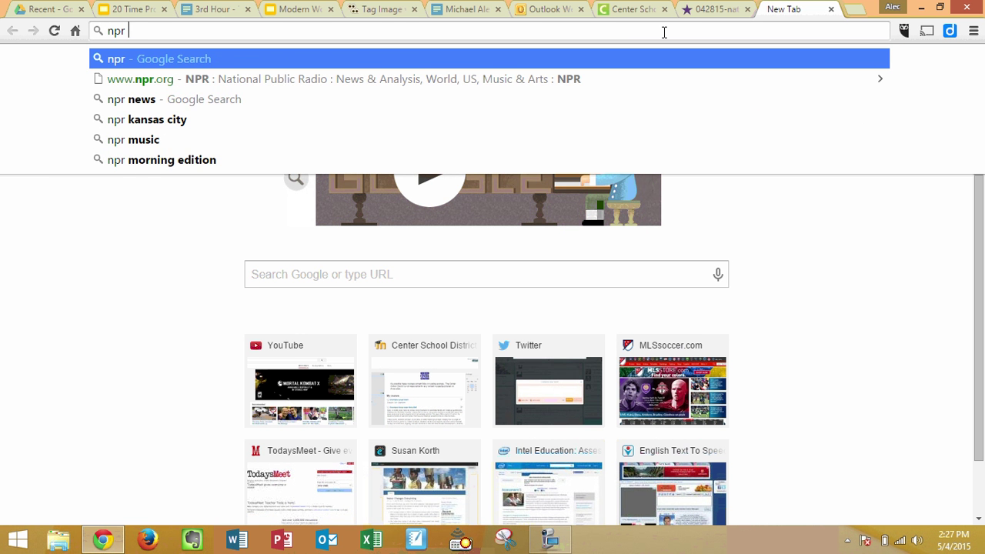
type("police b")
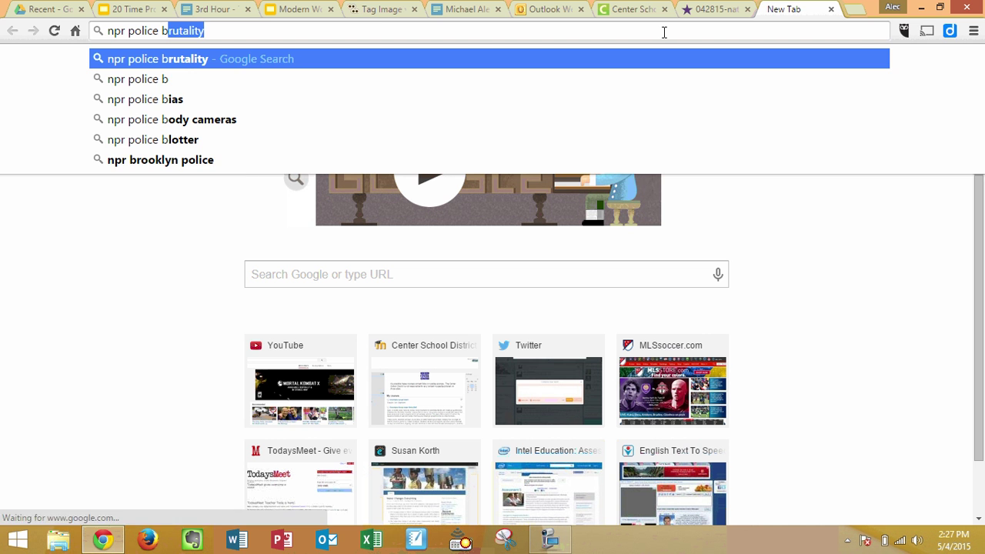
key("Right")
key("Return")
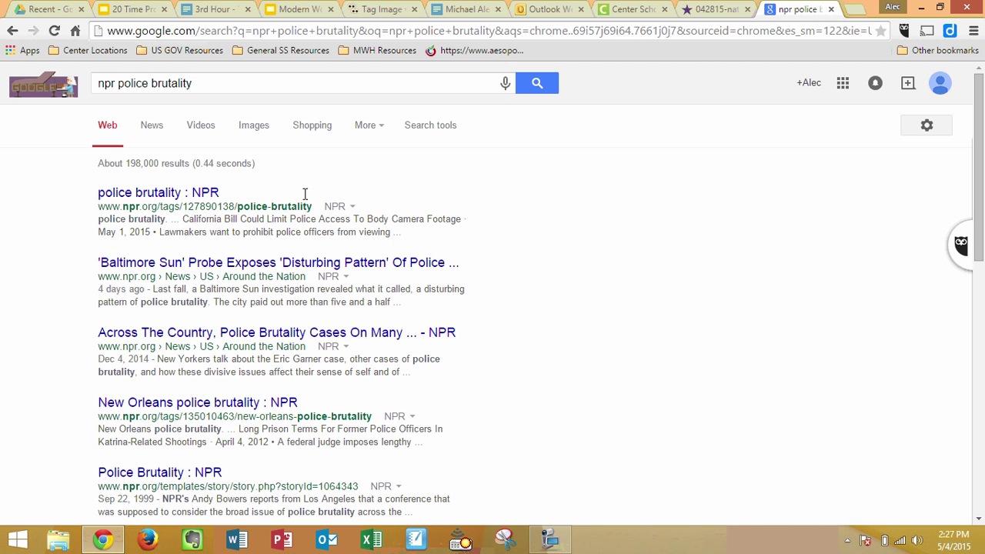
Step: Open NPR's police brutality topic page and its story "California Bill Could Limit Police Access To Body Camera Footage"
left_click(187, 197)
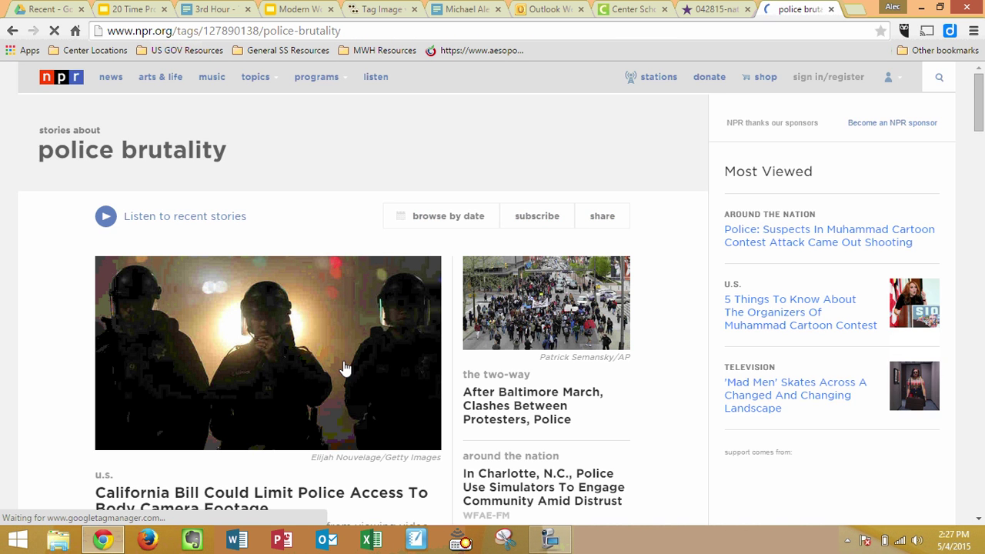
scroll(346, 369, "down", 2)
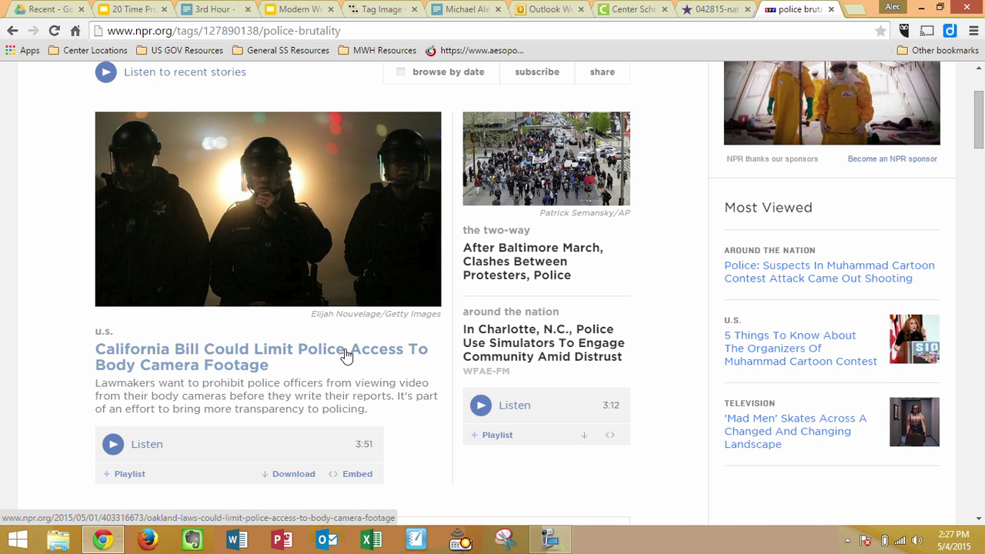
left_click(345, 352)
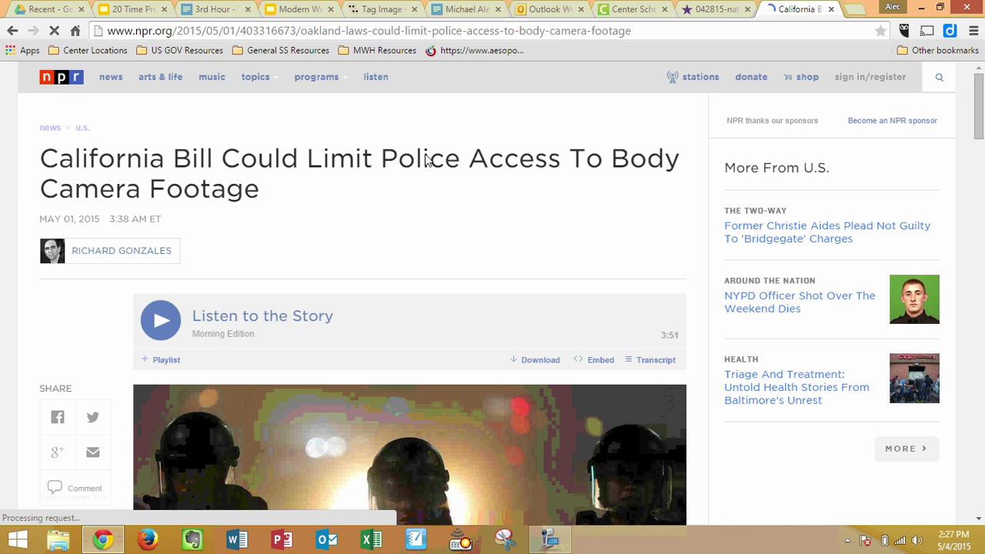
Step: Copy the NPR article's web address and paste it as the link address of the tag in Thinglink
scroll(470, 412, "down", 2)
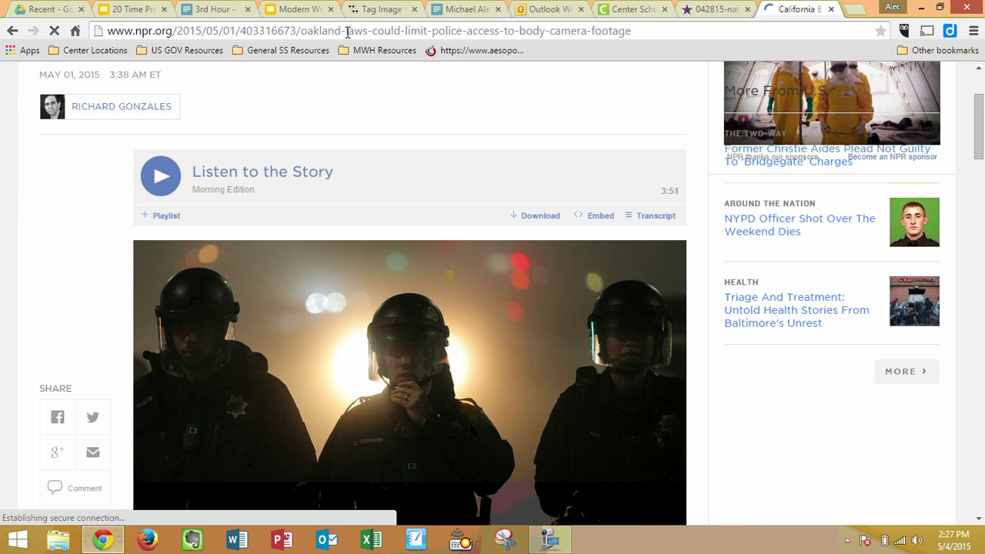
scroll(475, 344, "down", 1)
scroll(462, 323, "down", 2)
scroll(374, 248, "up", 4)
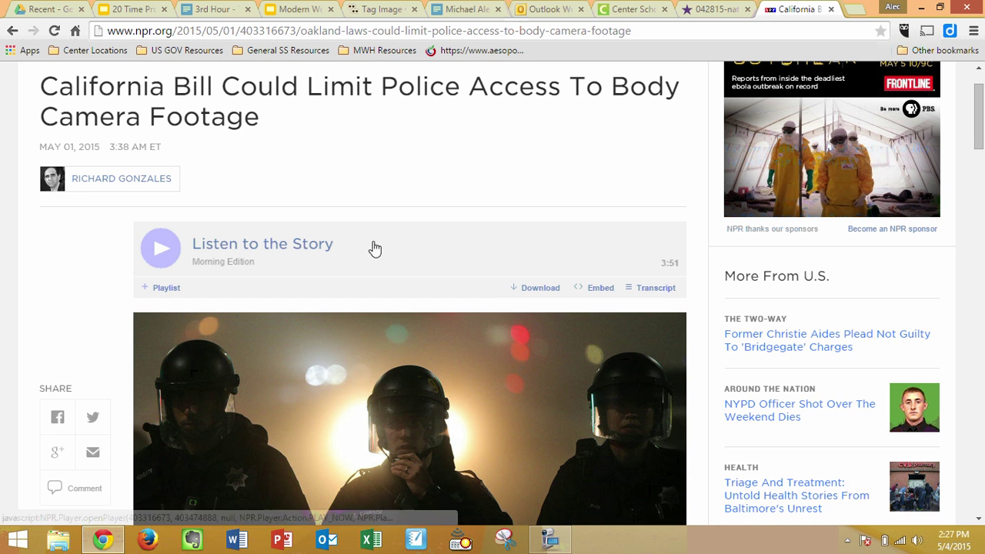
left_click(316, 30)
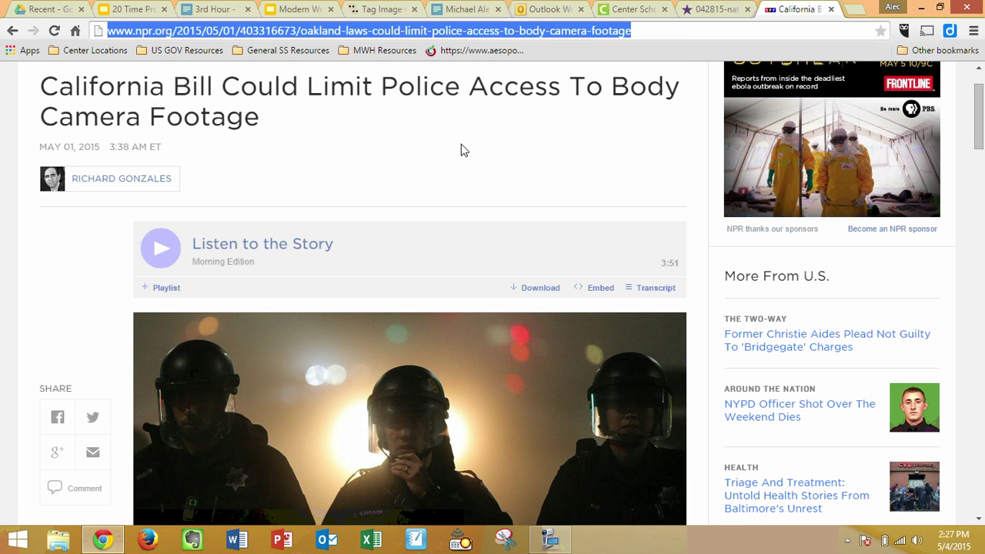
left_click(365, 9)
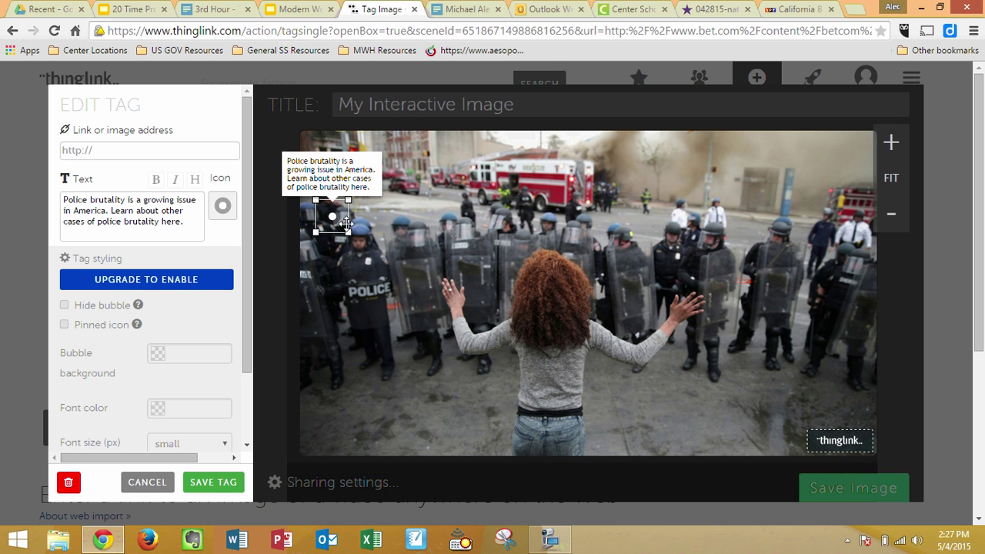
left_click(168, 150)
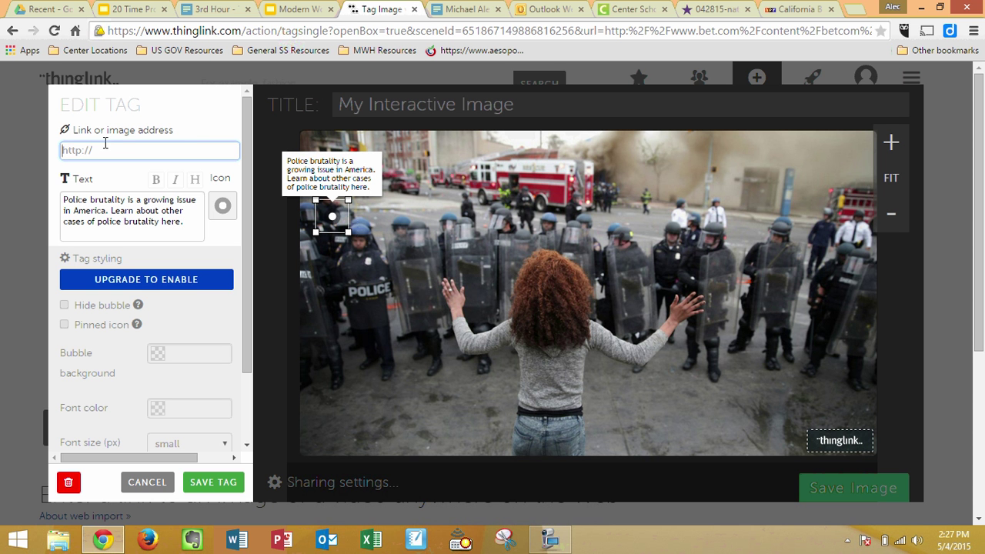
key("ctrl+v")
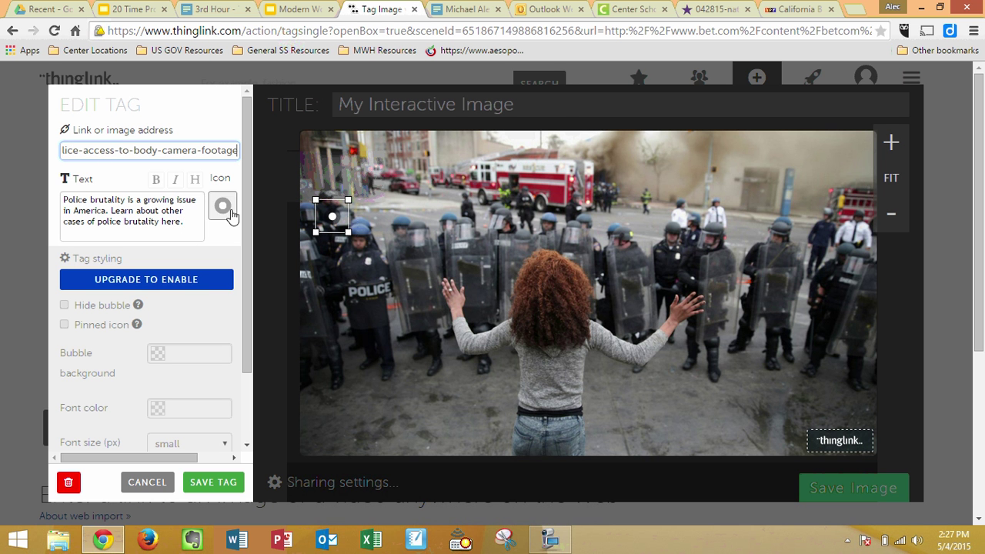
Step: Change the tag's icon to the hollow white circle and save the tag
left_click(231, 210)
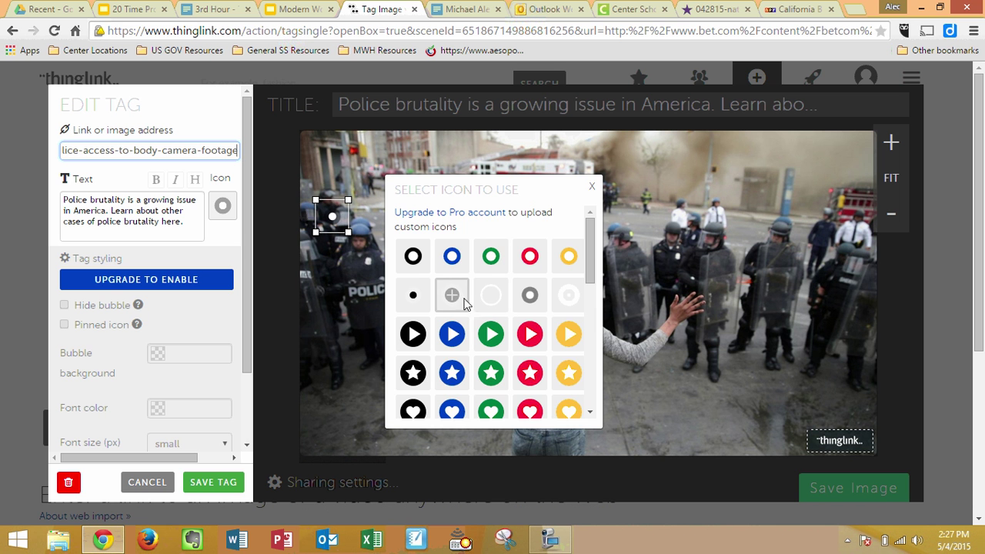
scroll(517, 323, "down", 2)
scroll(517, 323, "up", 2)
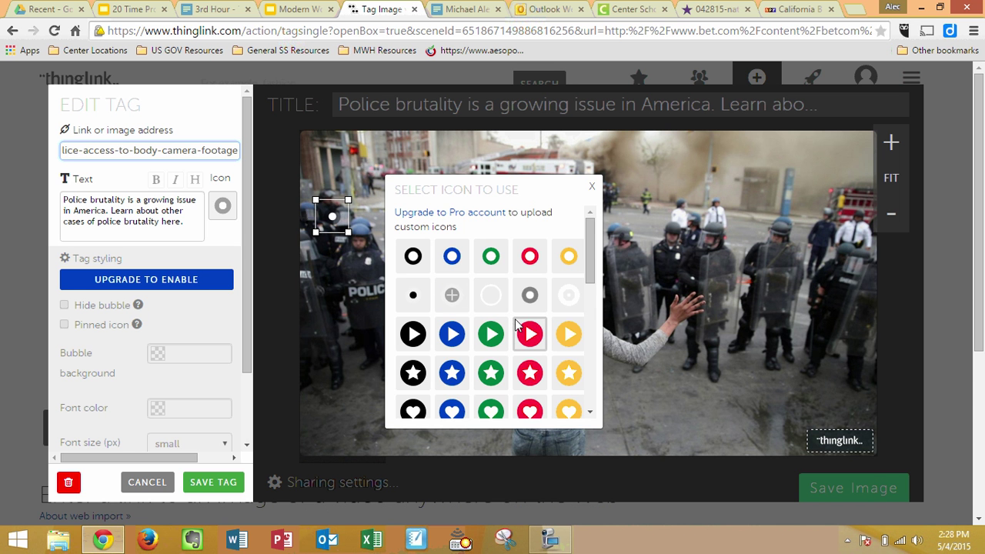
left_click(490, 294)
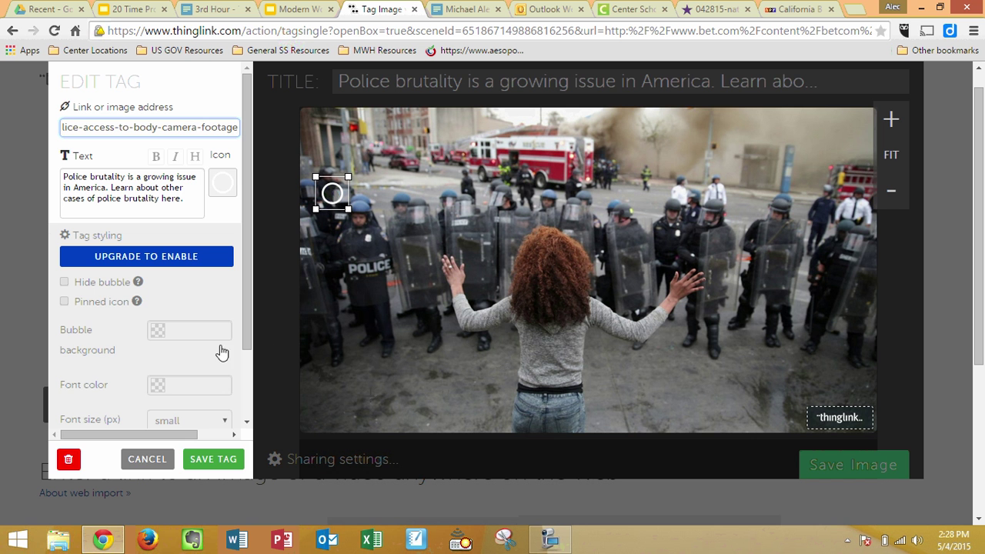
left_click(202, 460)
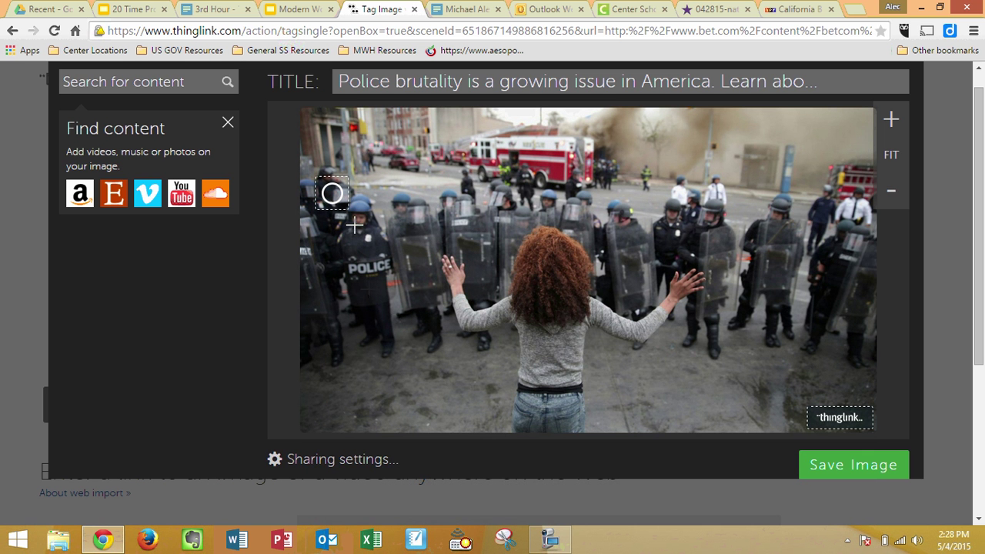
Step: Reopen the saved tag, leave its settings as they are, and save the tagged image to view its Thinglink page
left_click(333, 185)
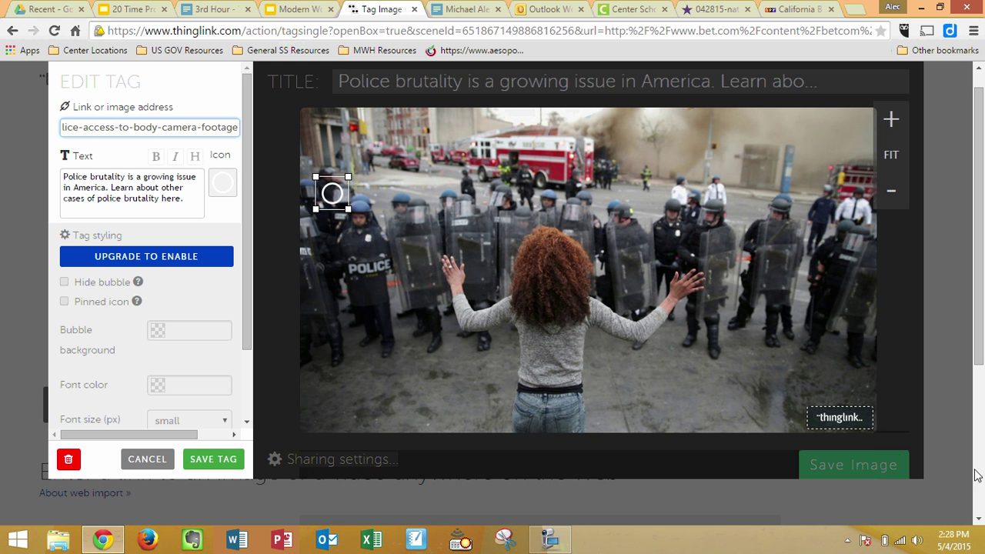
left_click(892, 443)
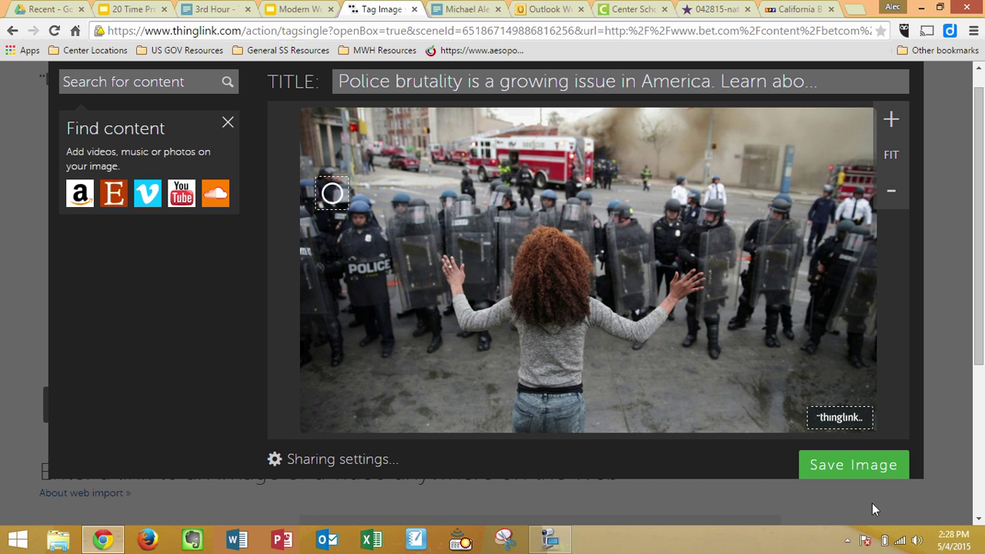
left_click(877, 466)
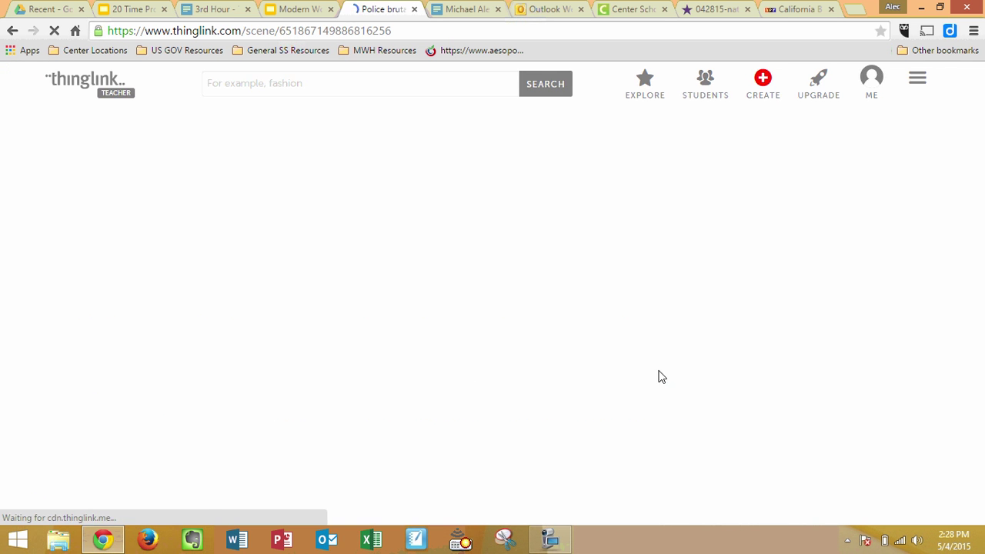
scroll(608, 355, "down", 2)
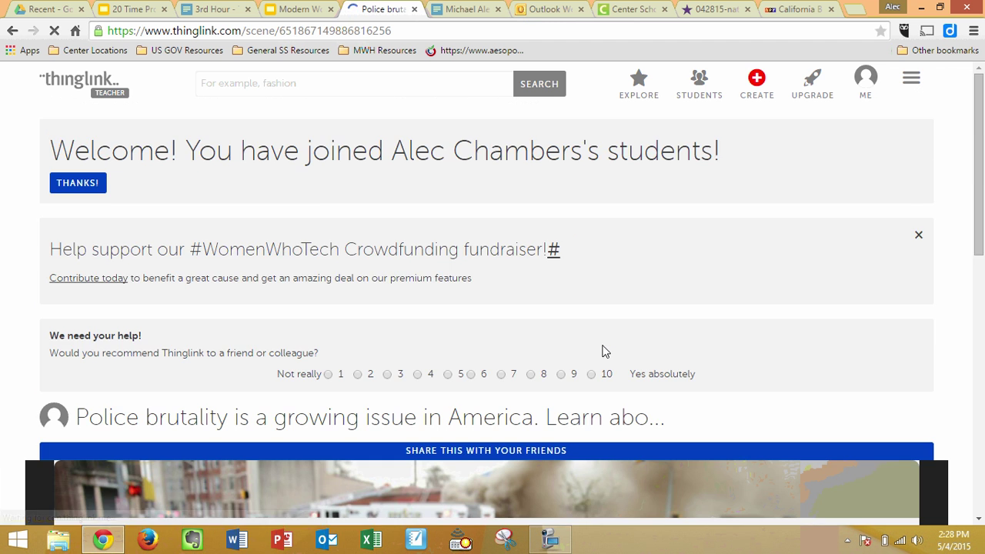
Step: Test the tag on the published Thinglink image by opening its NPR article, and close the article again
scroll(603, 347, "down", 3)
scroll(599, 347, "down", 4)
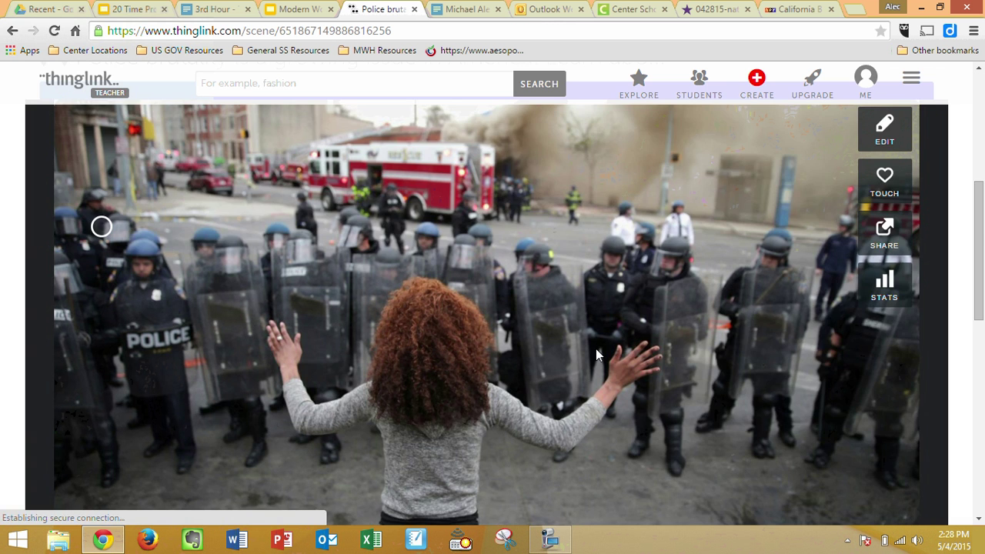
scroll(596, 348, "up", 2)
mouse_move(102, 156)
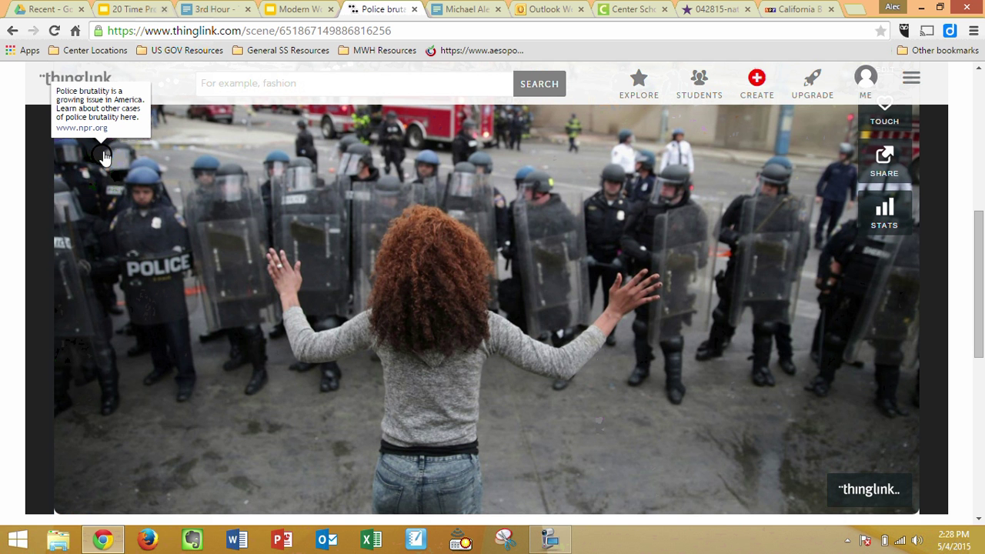
left_click(105, 156)
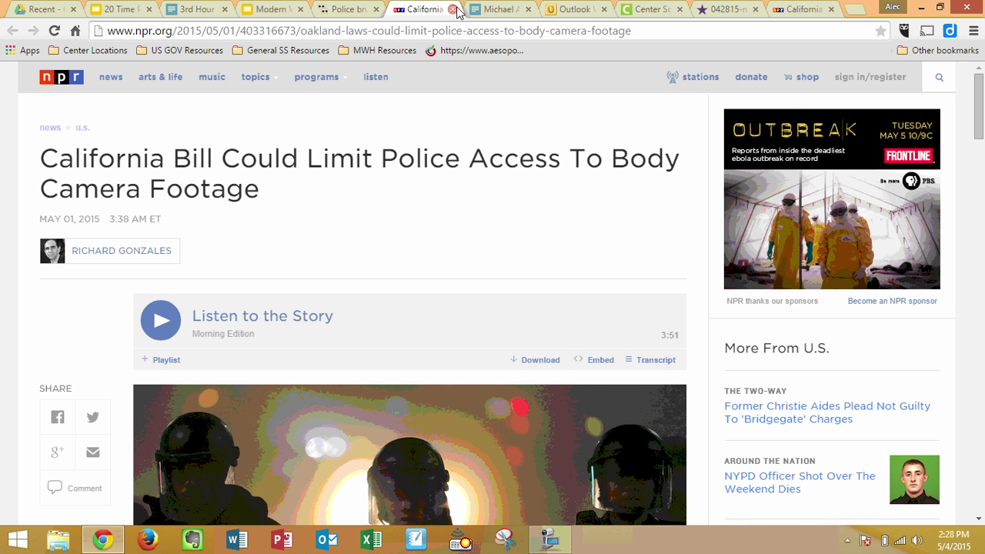
left_click(453, 9)
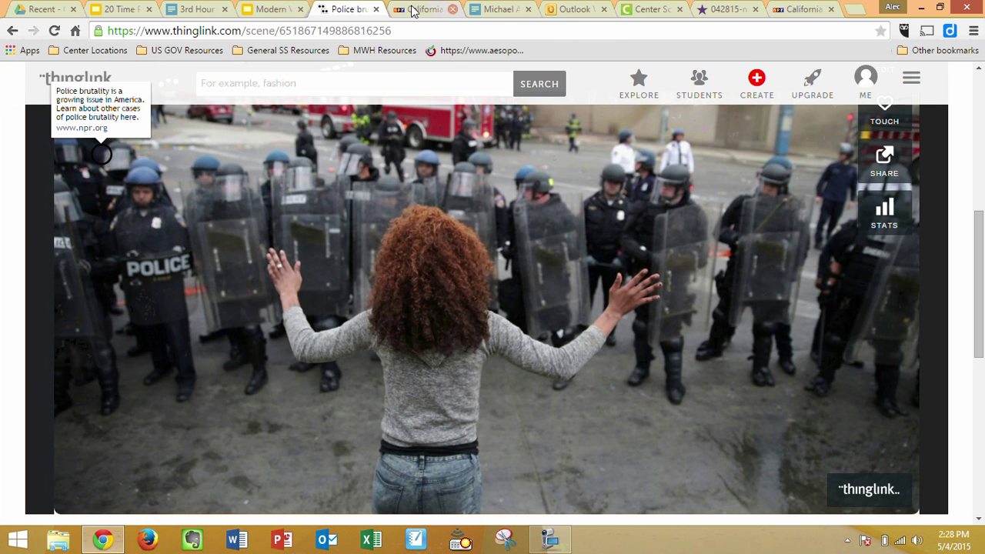
Step: Switch to the 3rd Hour - Thinglink Assignment document in Google Docs and highlight "minimum of 3 links" in the instructions
left_click(201, 7)
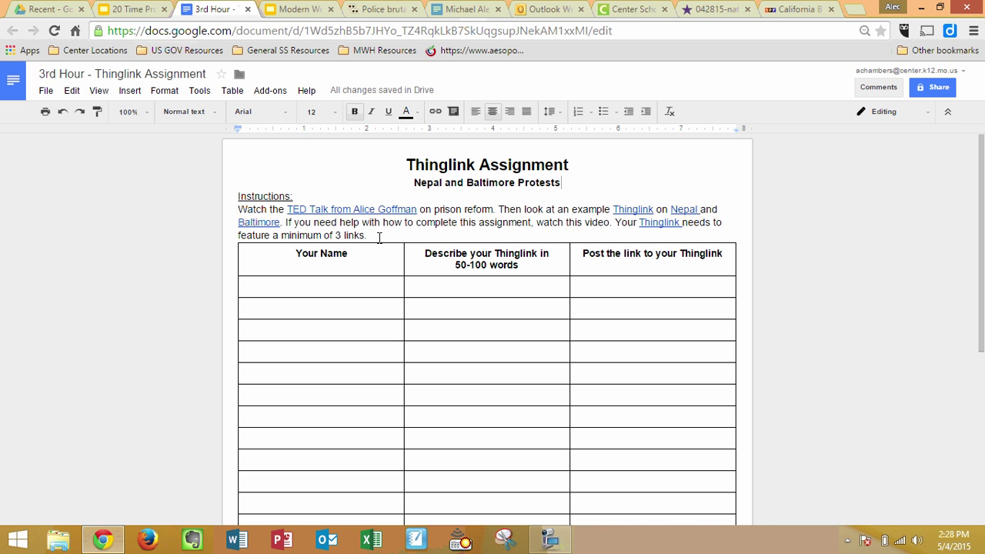
left_click_drag(379, 238, 281, 235)
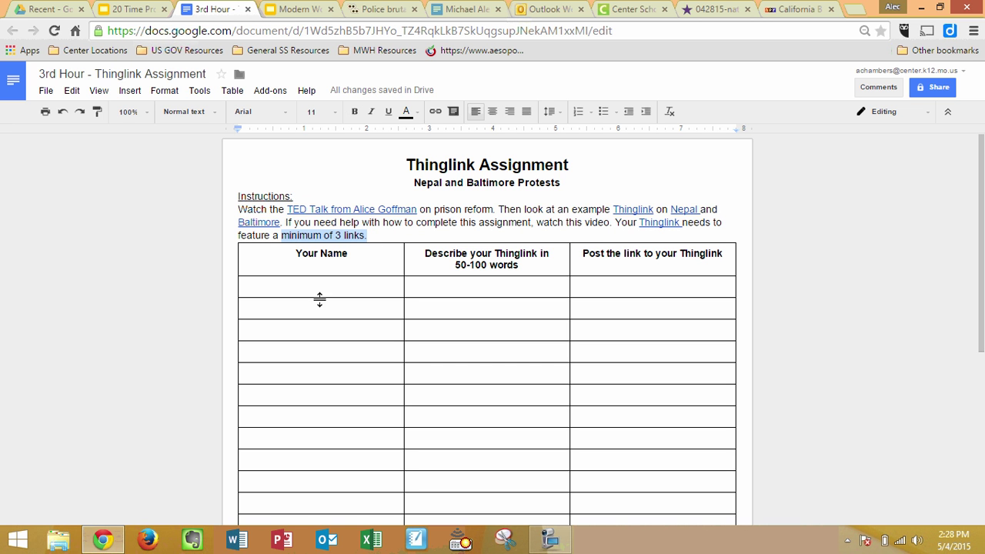
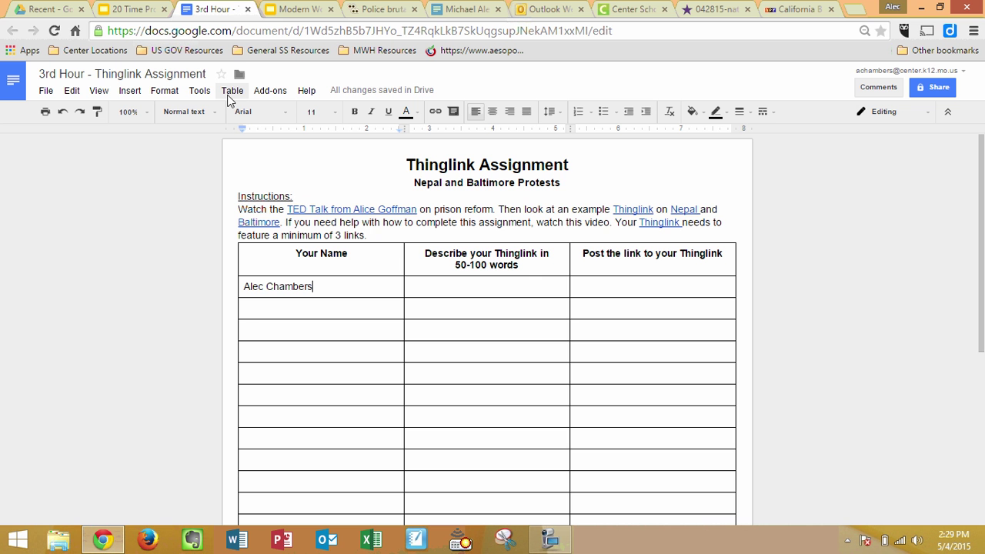
Step: Copy the police brutality image's share link from Thinglink and paste it into the first row's "Post the link to your Thinglink" cell
double_click(591, 287)
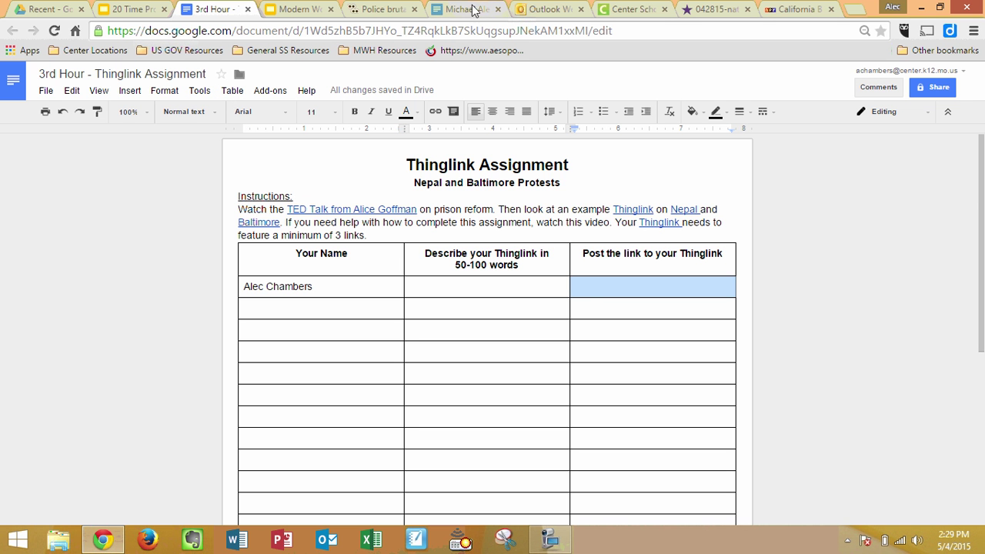
left_click(399, 10)
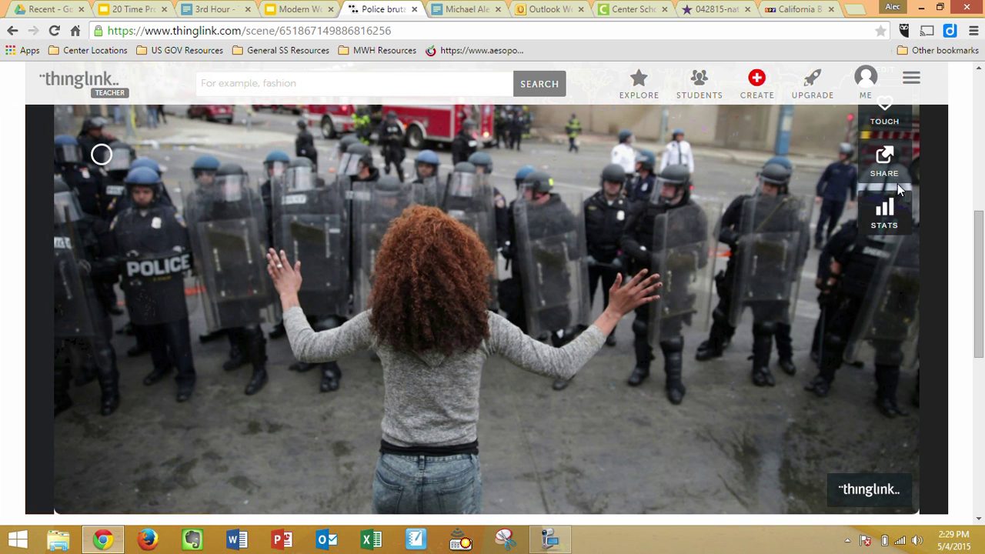
scroll(881, 300, "up", 2)
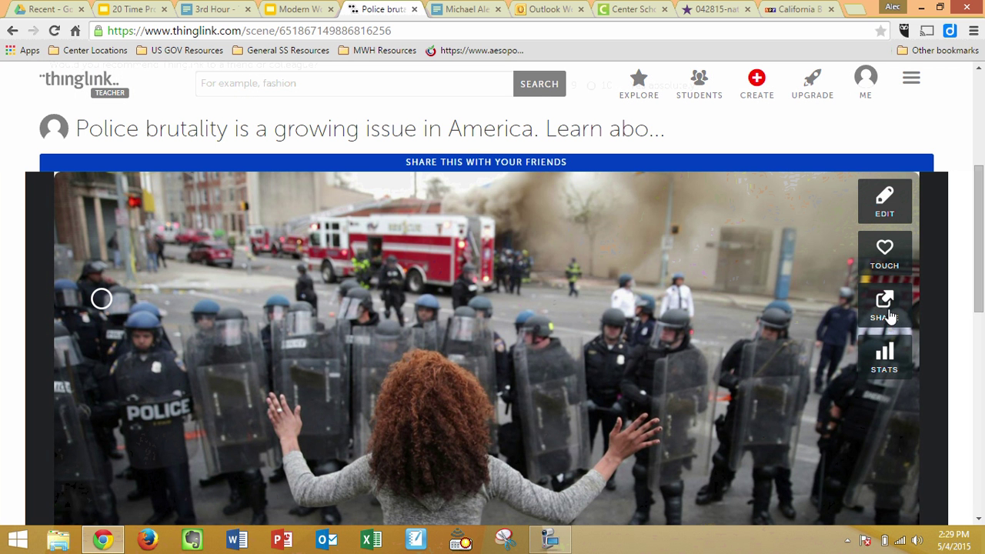
left_click(887, 317)
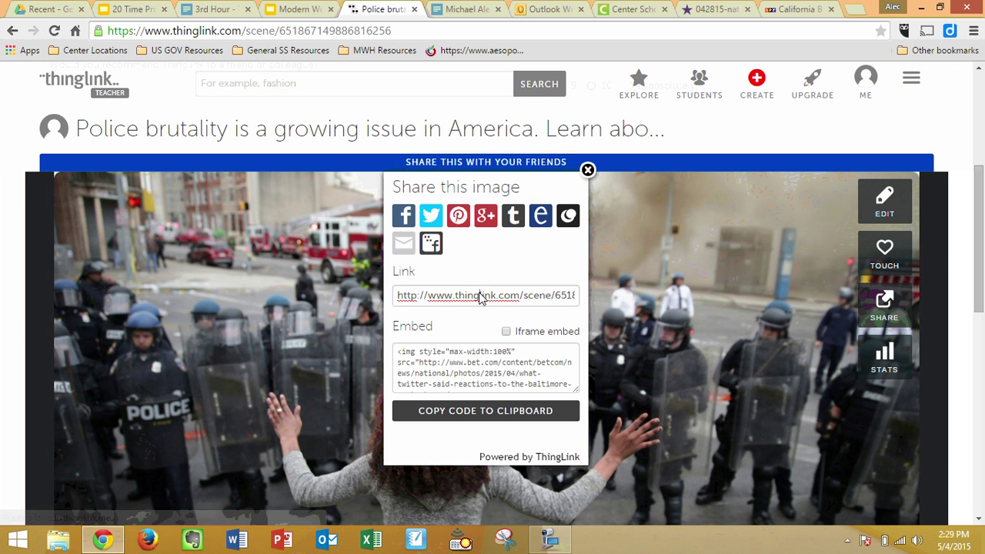
left_click(480, 297)
key("ctrl+c")
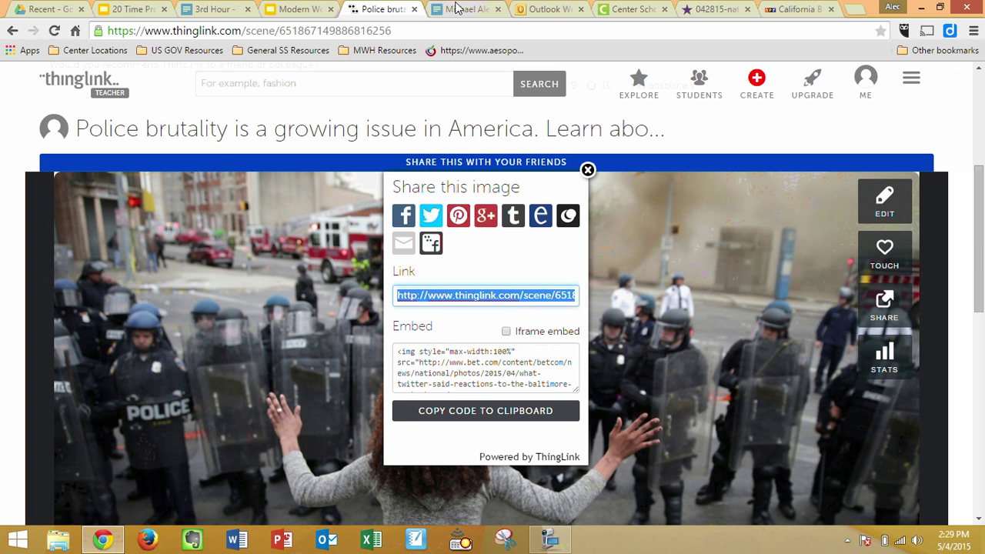
left_click(219, 9)
left_click(624, 289)
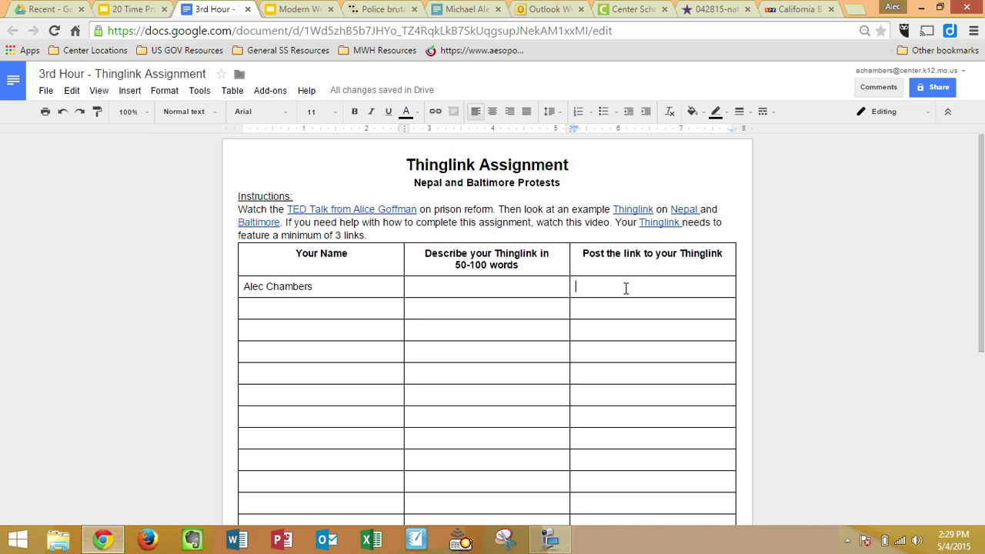
key("ctrl+v")
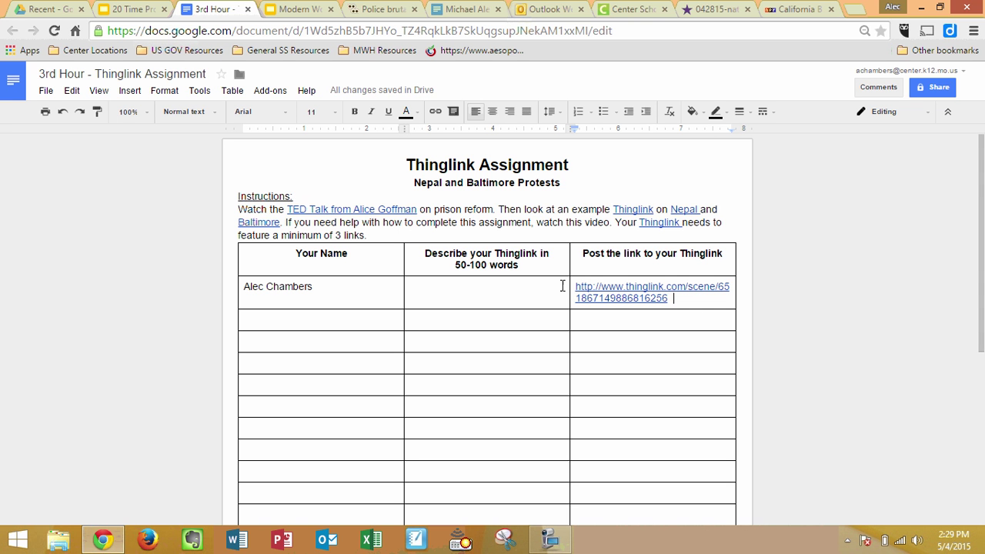
Step: Describe the Thinglink in the first row as "For my Thinglink I chose to create a tour of police brutality in America using a photo from the Baltimore Protests."
left_click(555, 286)
type("For ")
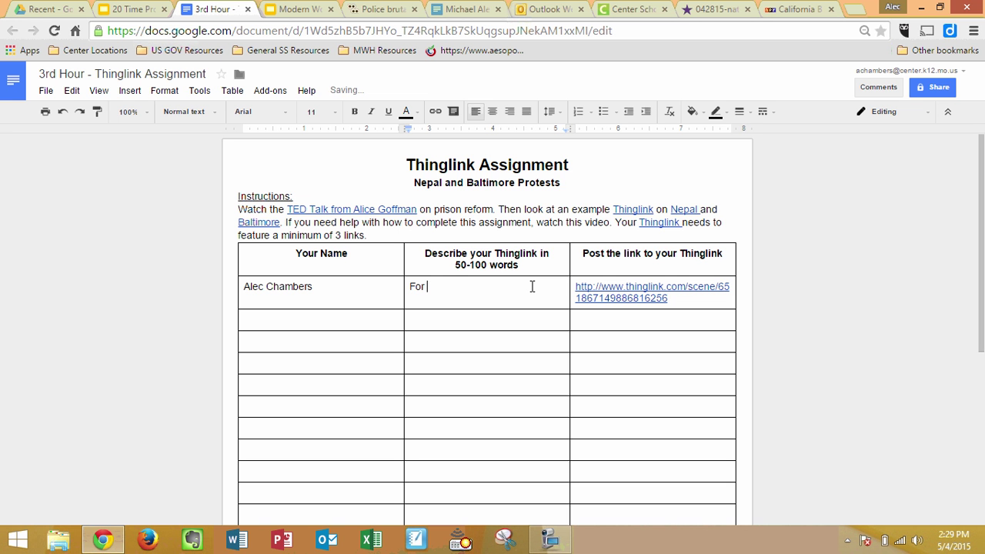
type("my Thinglink I chose to c")
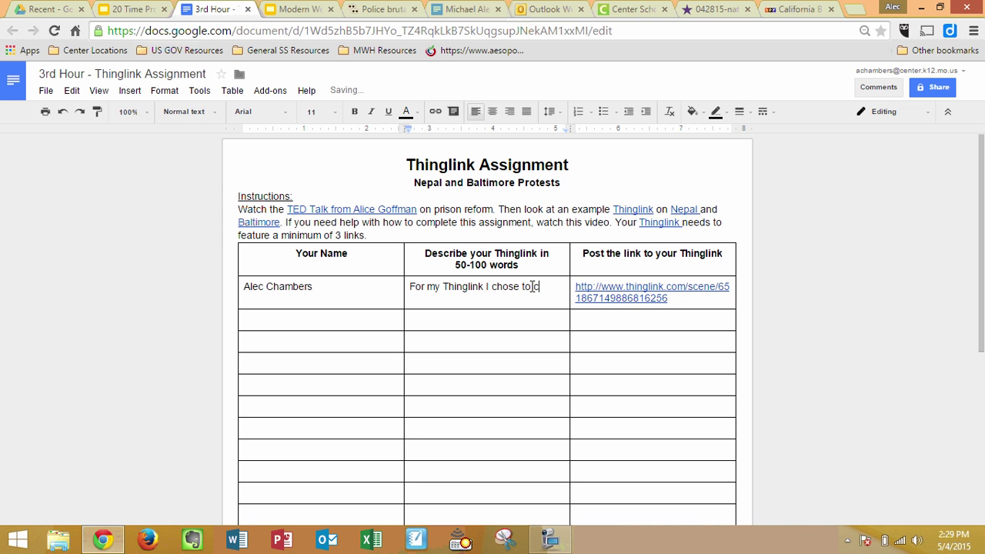
type("reate a tour of police brutali")
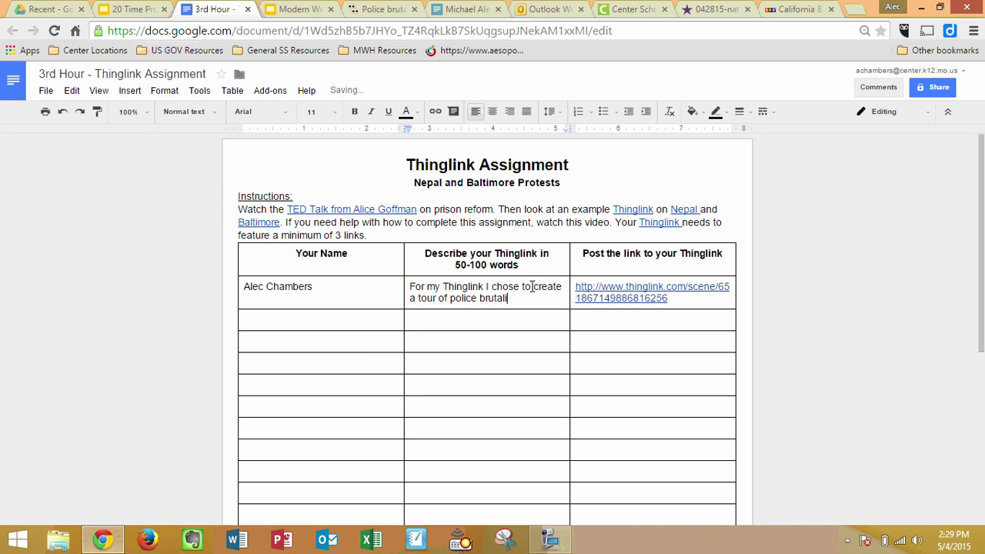
type("ty in America usin")
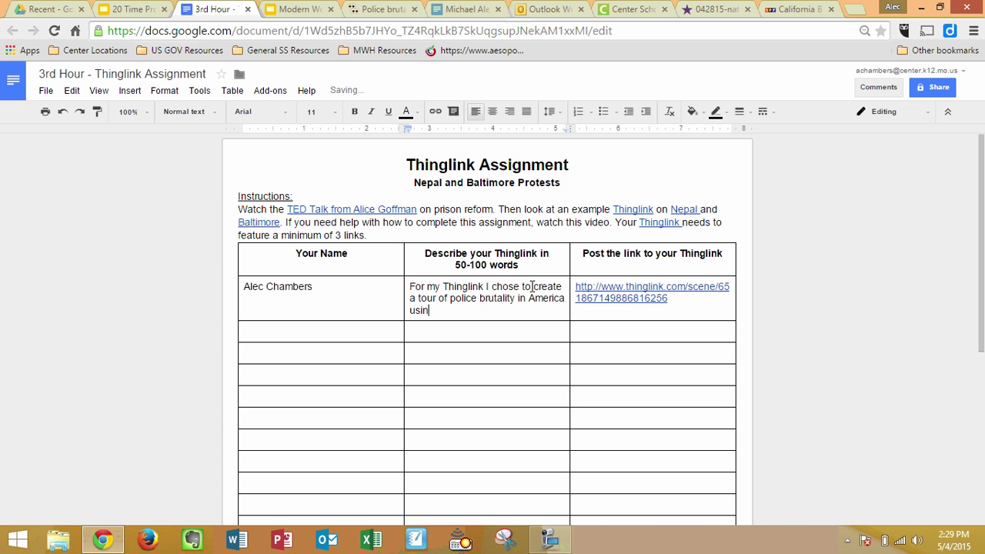
type("g a photo from the Baltimore ")
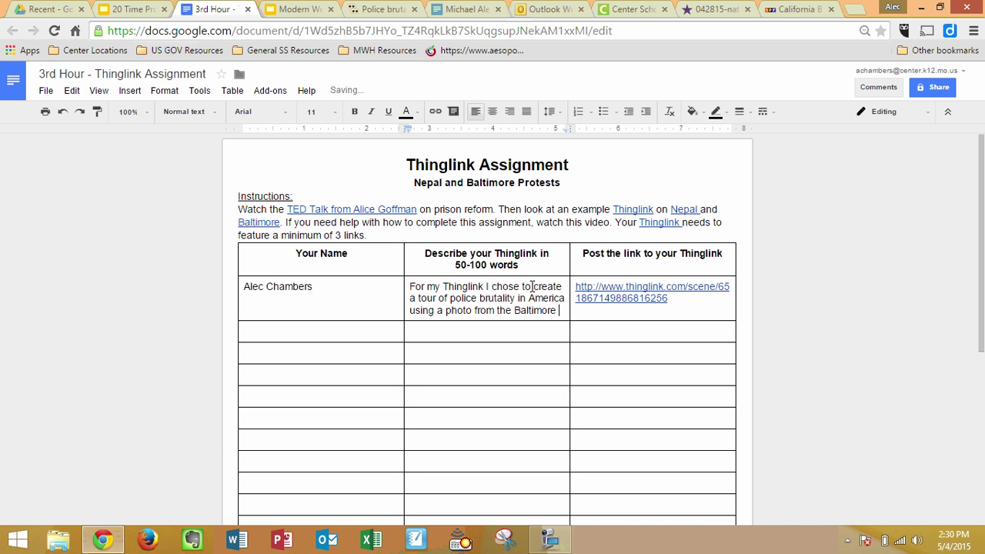
type("Protests.")
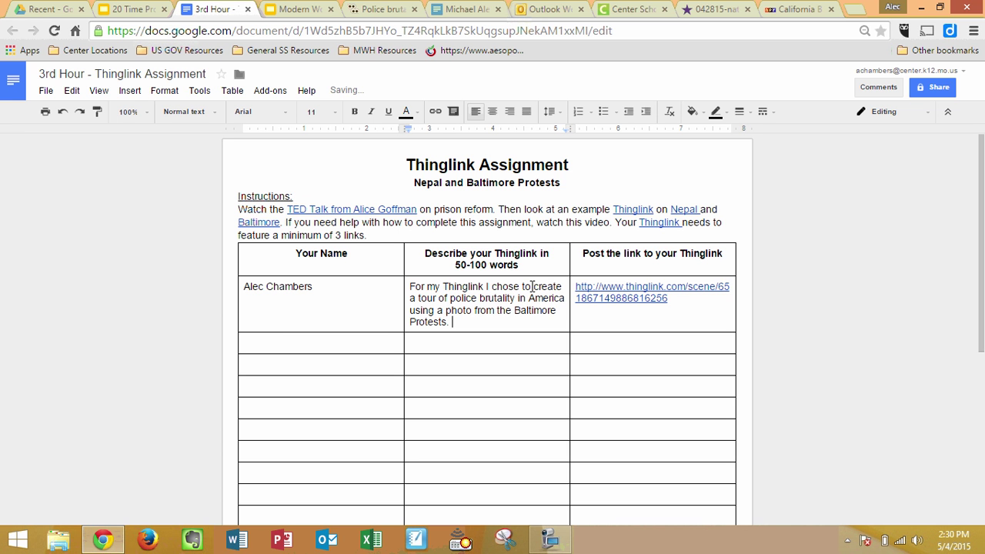
Step: Enter "I chose to post about the earthquake that hit Nepal." as the description in the second row
left_click(552, 340)
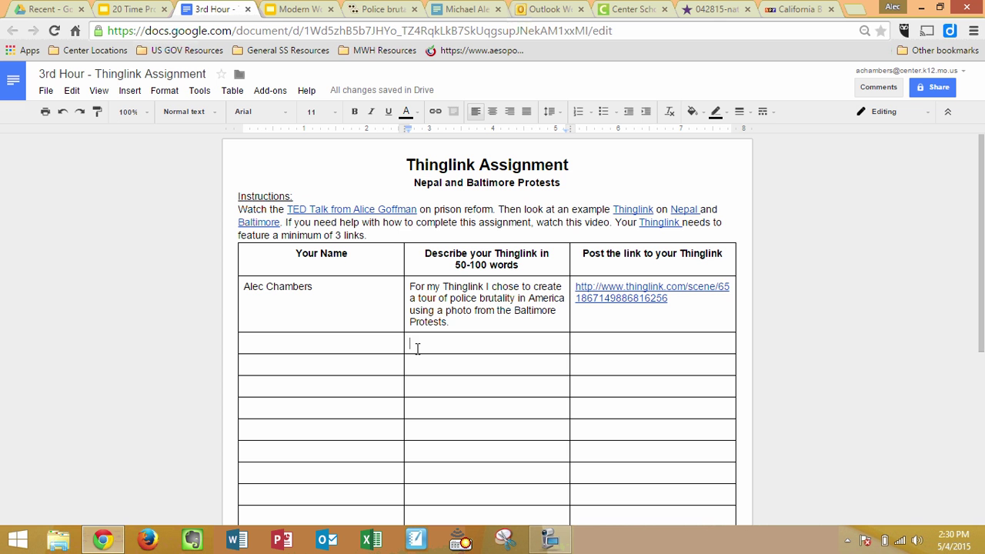
type("I ch")
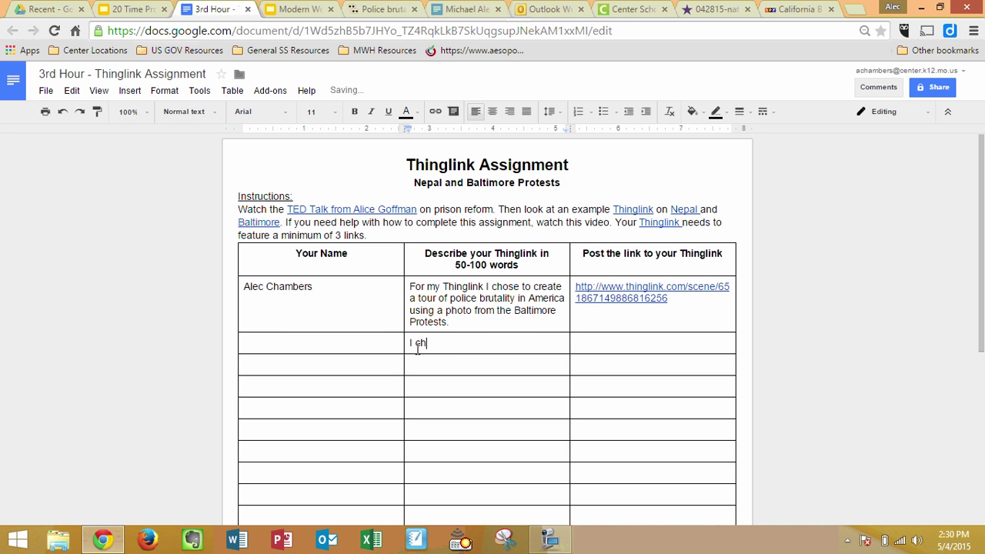
type("ose to post about the eart")
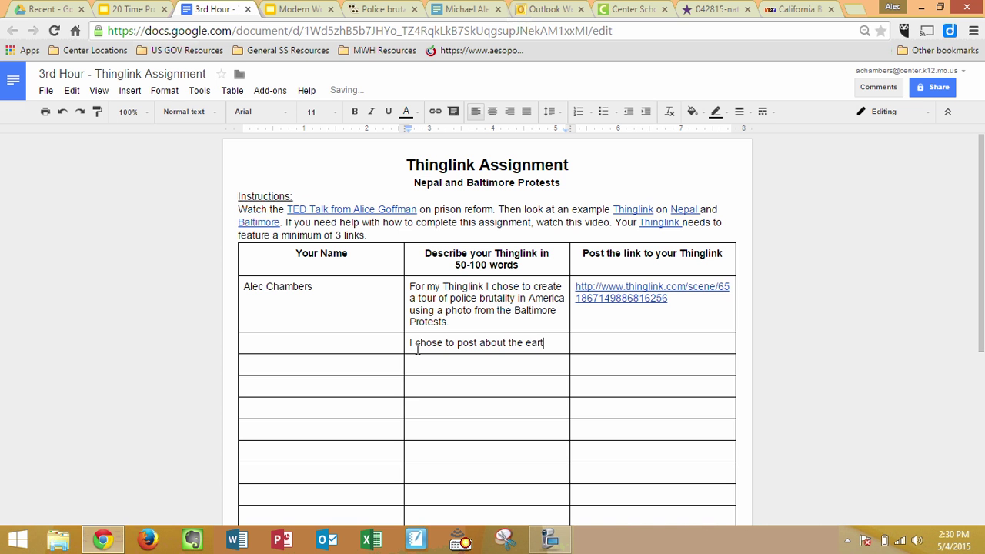
type("hquake that hit ")
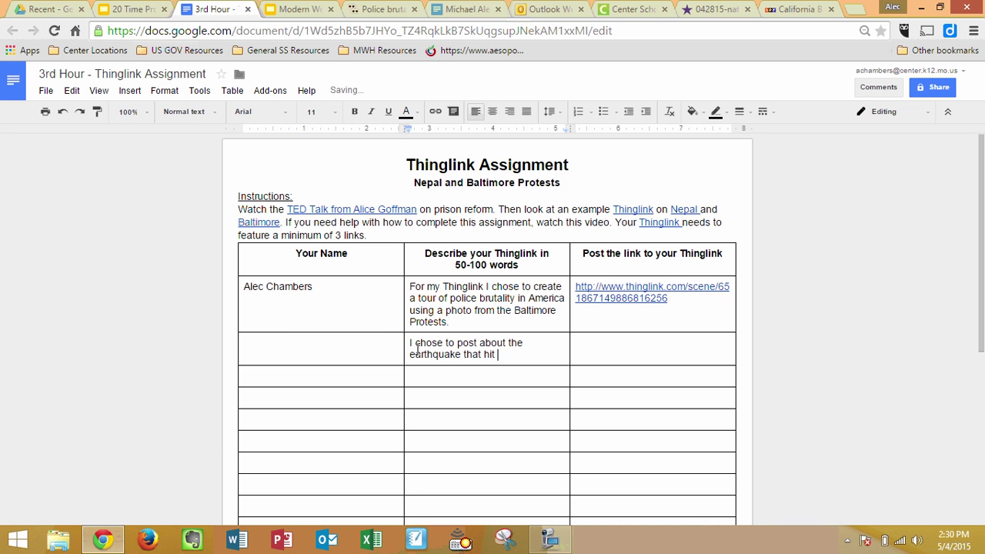
type("Nepal")
left_click(658, 359)
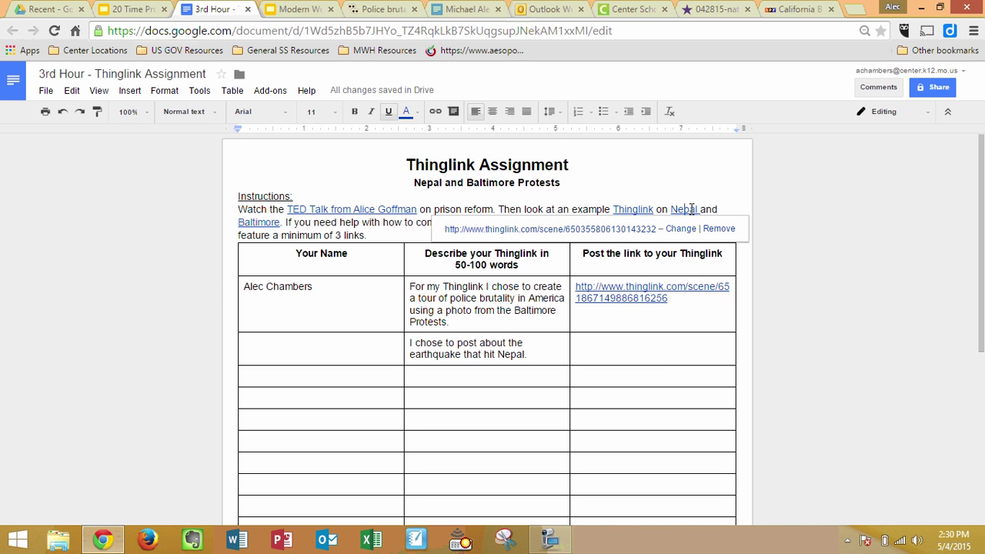
Step: Open the Nepal example Thinglink linked in the instructions, look over its tags, and return to the assignment document
left_click(684, 209)
left_click(602, 230)
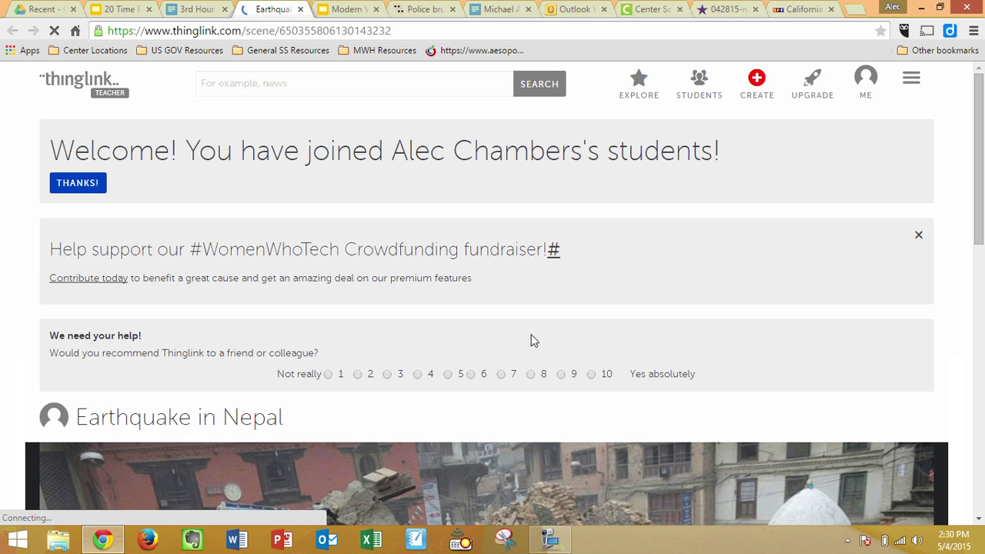
scroll(612, 312, "down", 3)
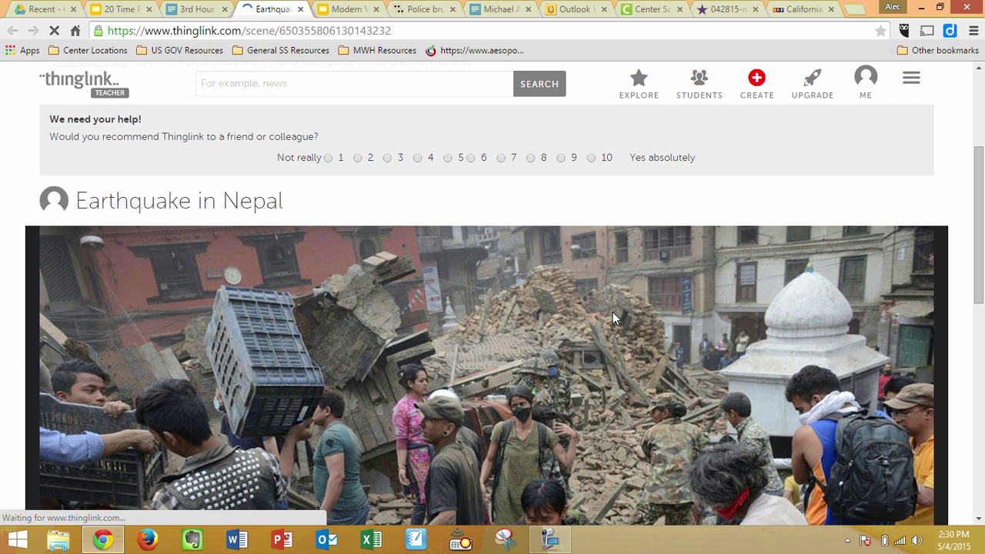
scroll(606, 310, "down", 2)
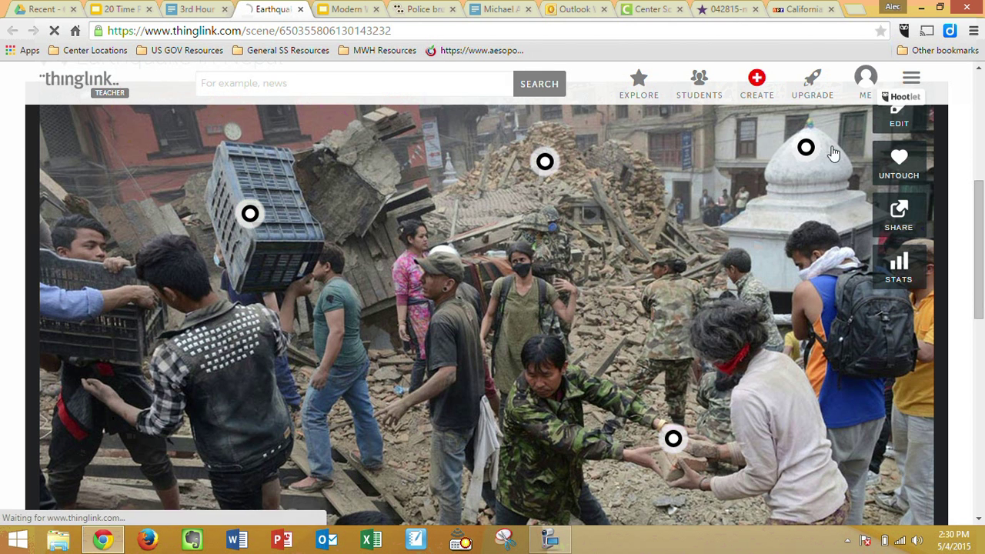
mouse_move(548, 162)
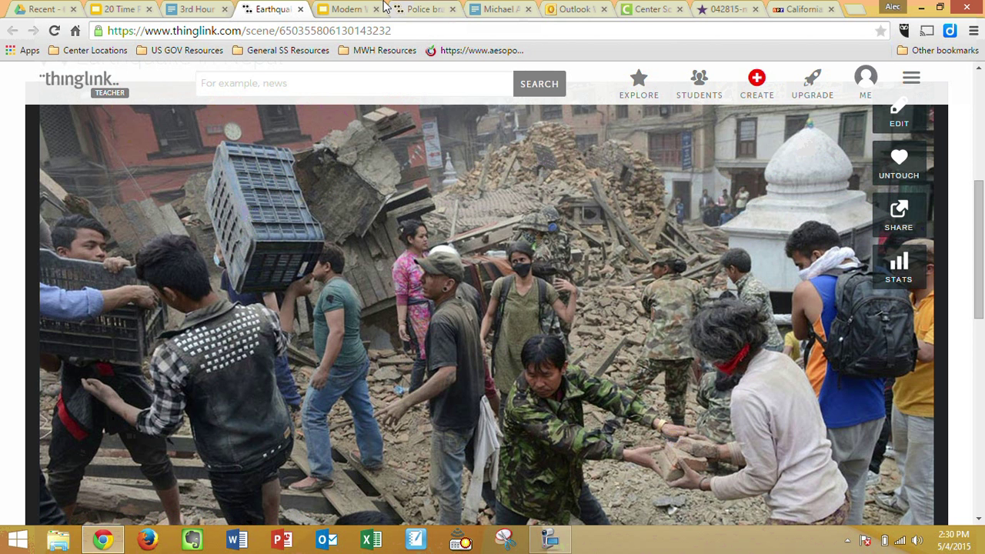
left_click(421, 9)
key("ctrl+shift+Tab")
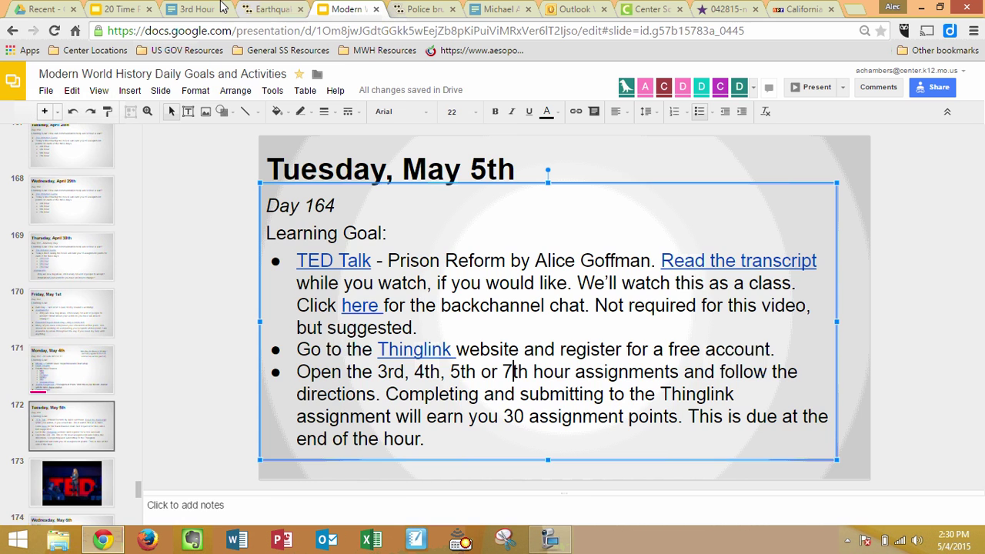
key("ctrl+shift+Tab")
key("ctrl+shift+Tab")
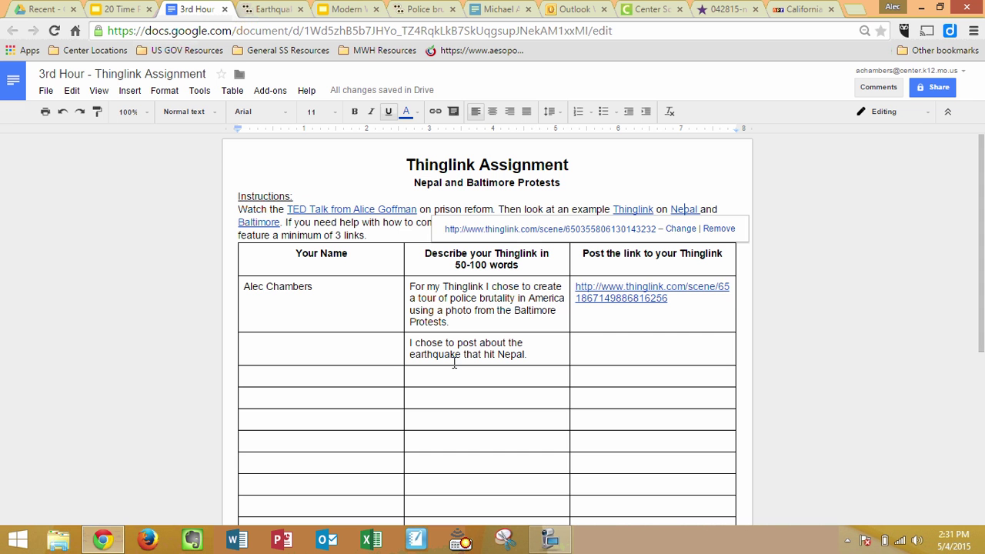
double_click(593, 341)
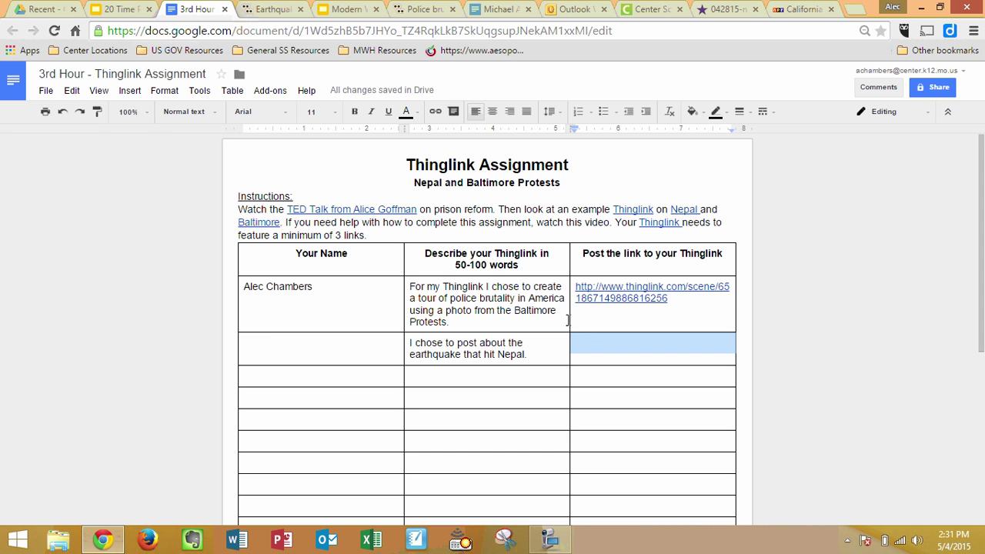
left_click(327, 290)
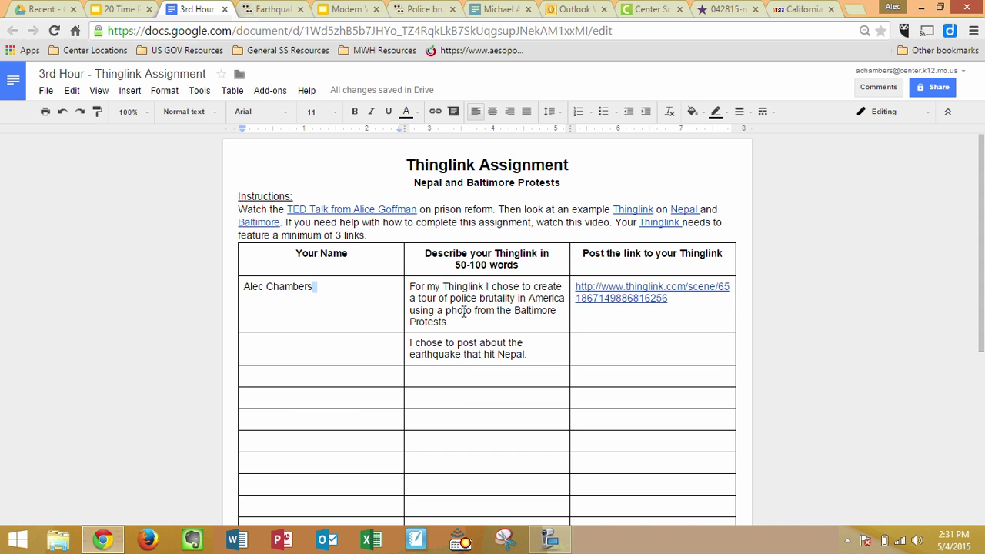
left_click(473, 310)
left_click(655, 311)
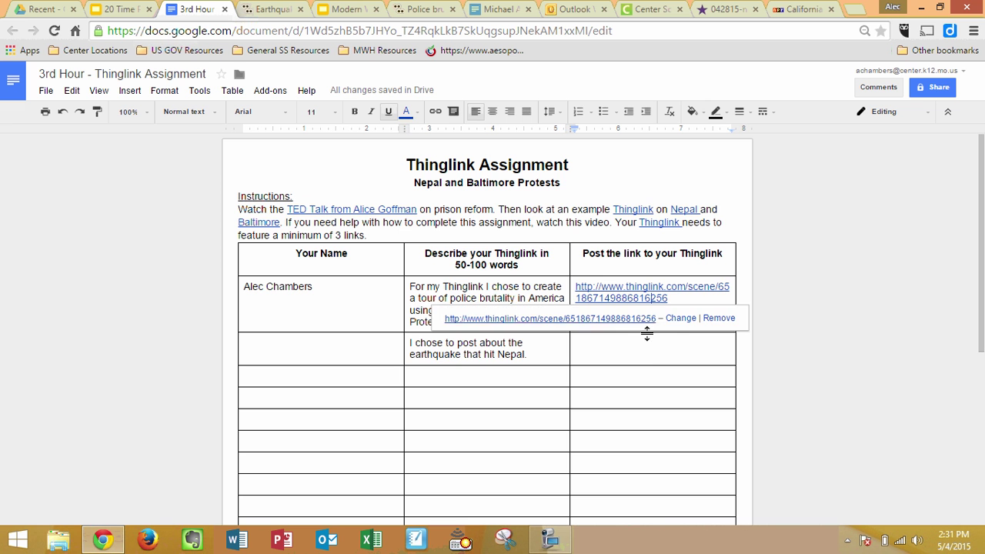
left_click_drag(661, 353, 651, 350)
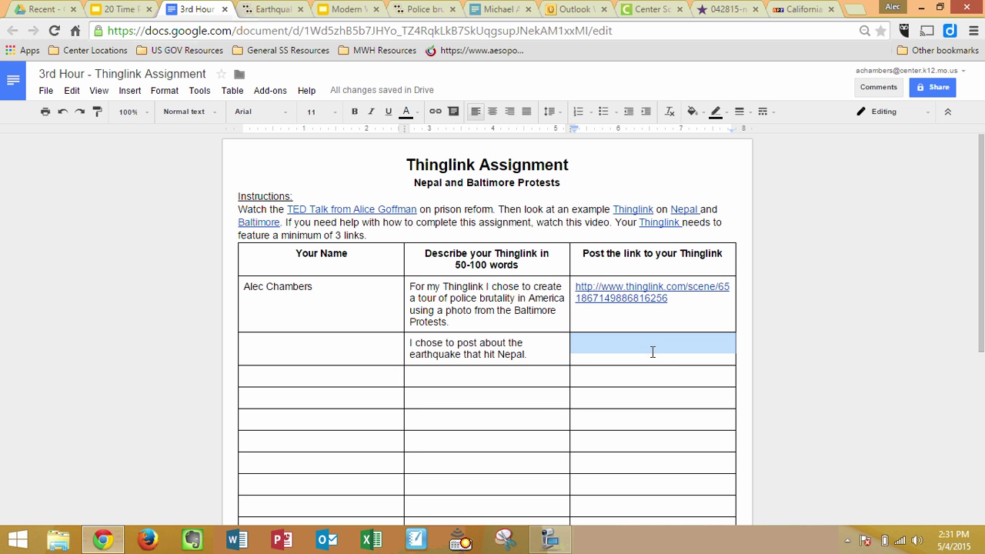
left_click(546, 541)
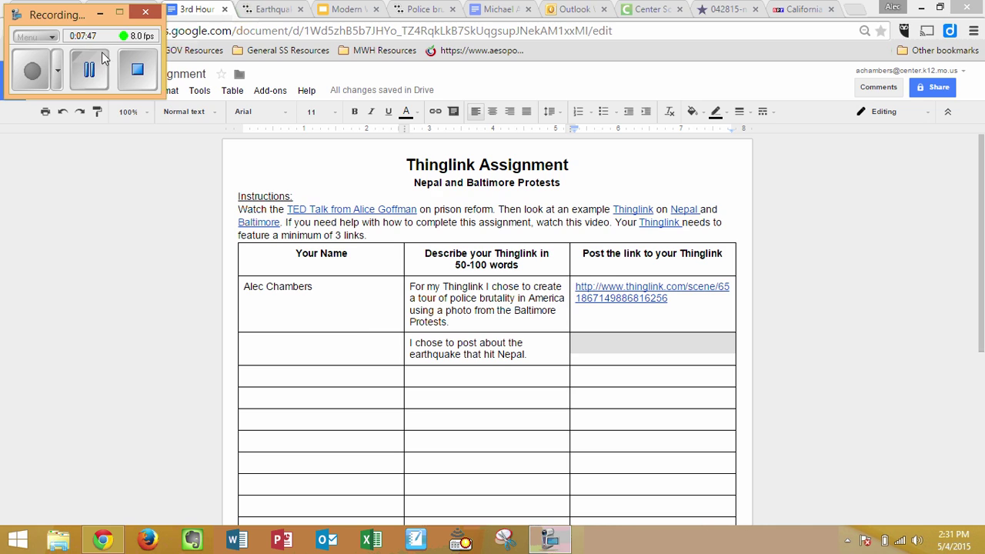